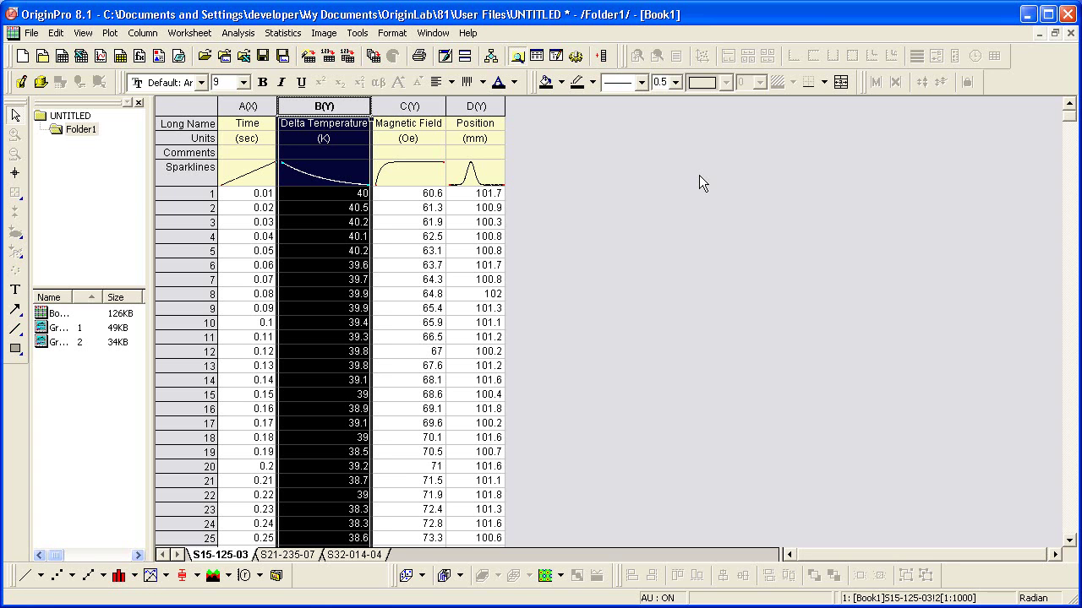
Step: Start a Multi-Curve 4 Panel plot, bringing up Plot Setup with S15-125-03's four columns
{"action": "left_click", "coordinate": [699, 175]}
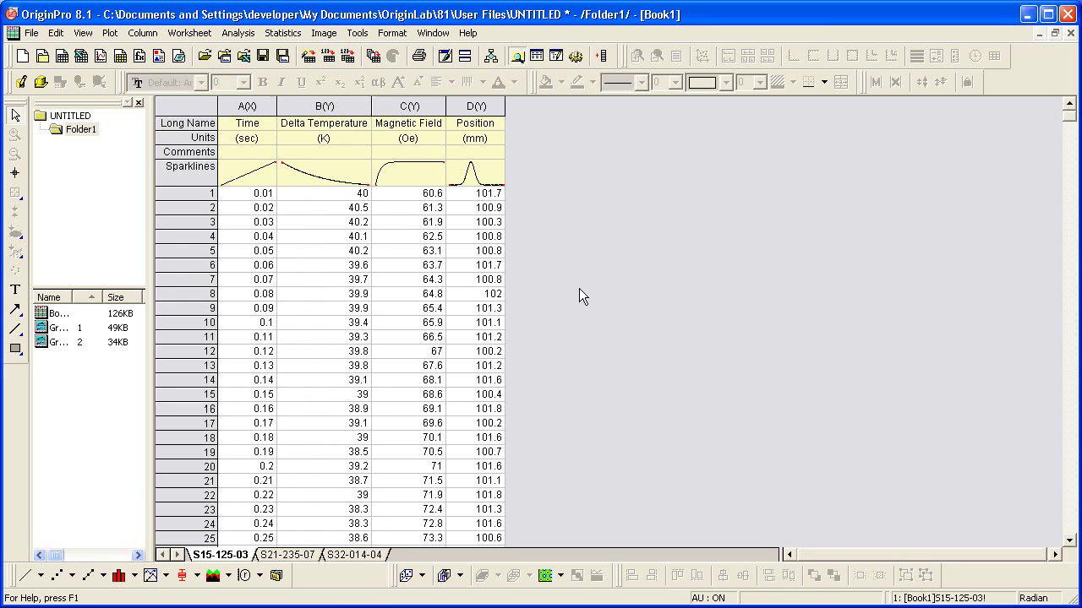
{"action": "left_click", "coordinate": [109, 34]}
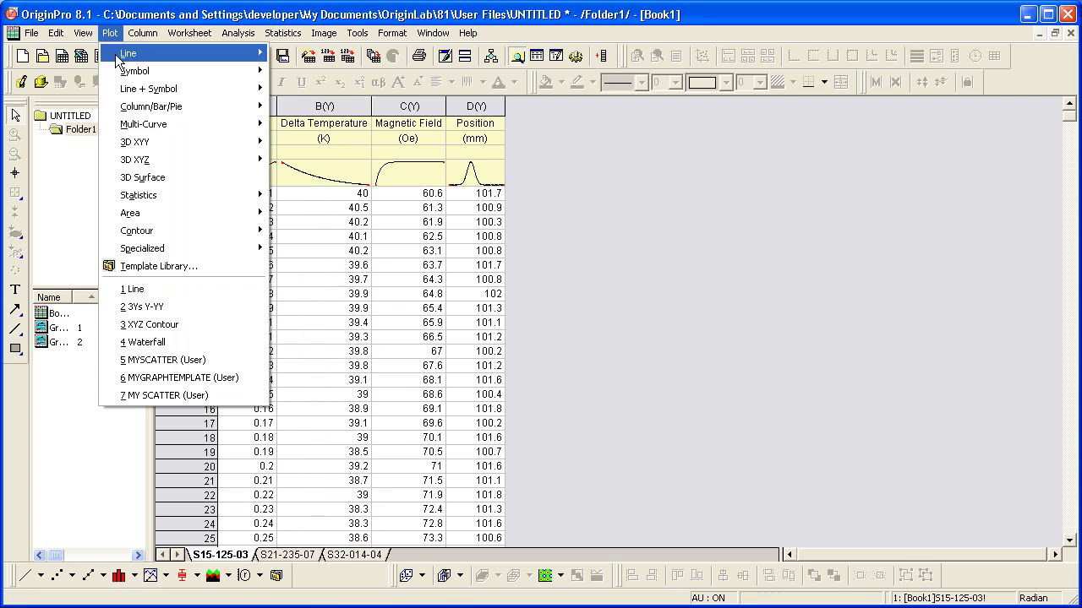
{"action": "mouse_move", "coordinate": [170, 123]}
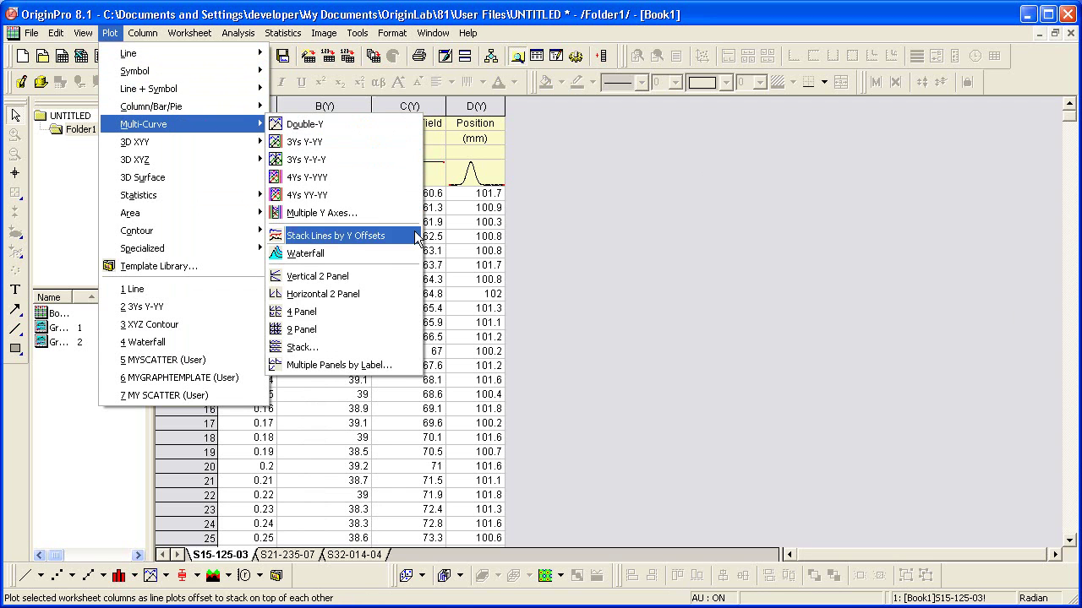
{"action": "left_click", "coordinate": [406, 309]}
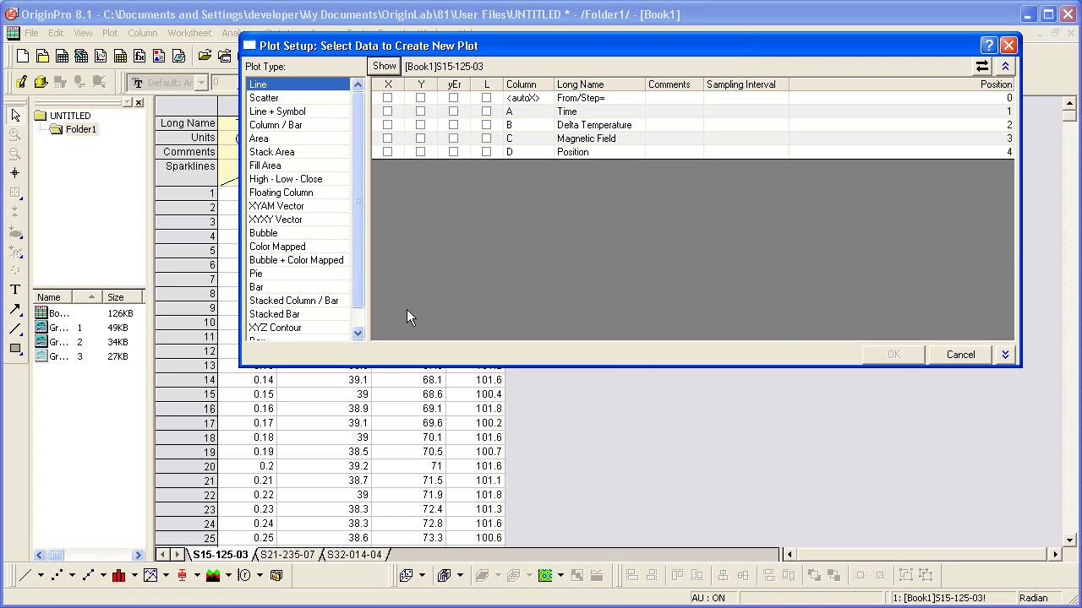
Step: Shrink and move Plot Setup, then reveal Book1's available sheets and the four-layer Plot List
{"action": "right_click", "coordinate": [589, 251]}
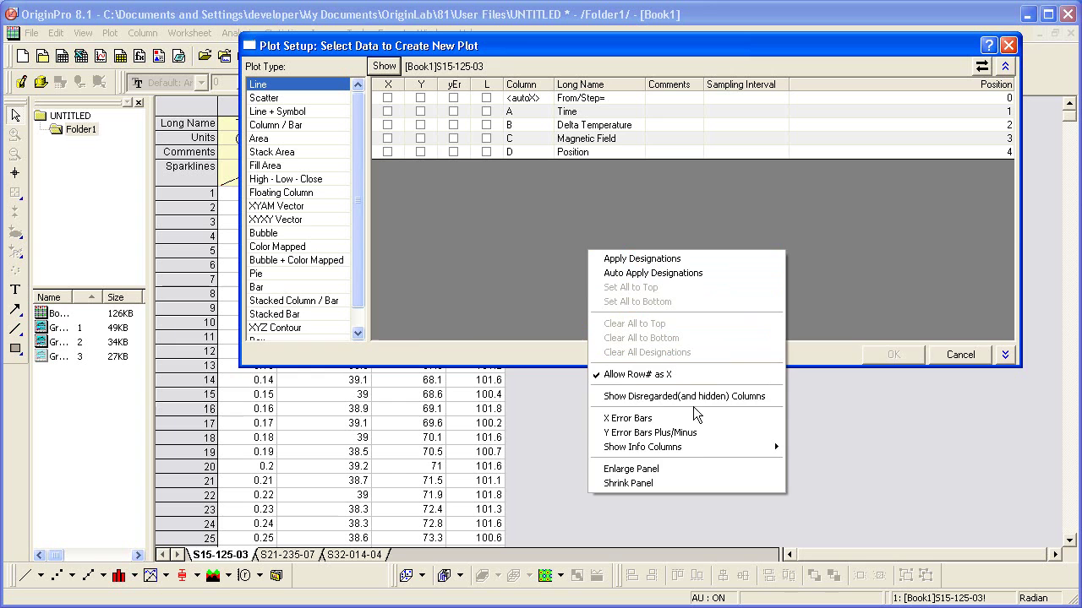
{"action": "left_click", "coordinate": [703, 482]}
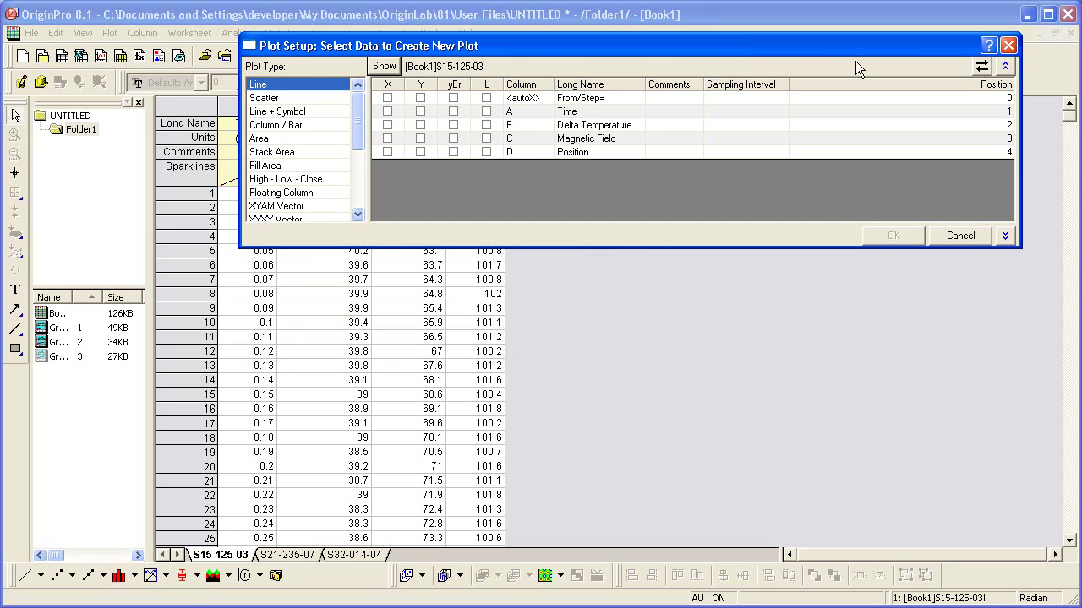
{"action": "left_click_drag", "start_coordinate": [847, 50], "coordinate": [842, 222]}
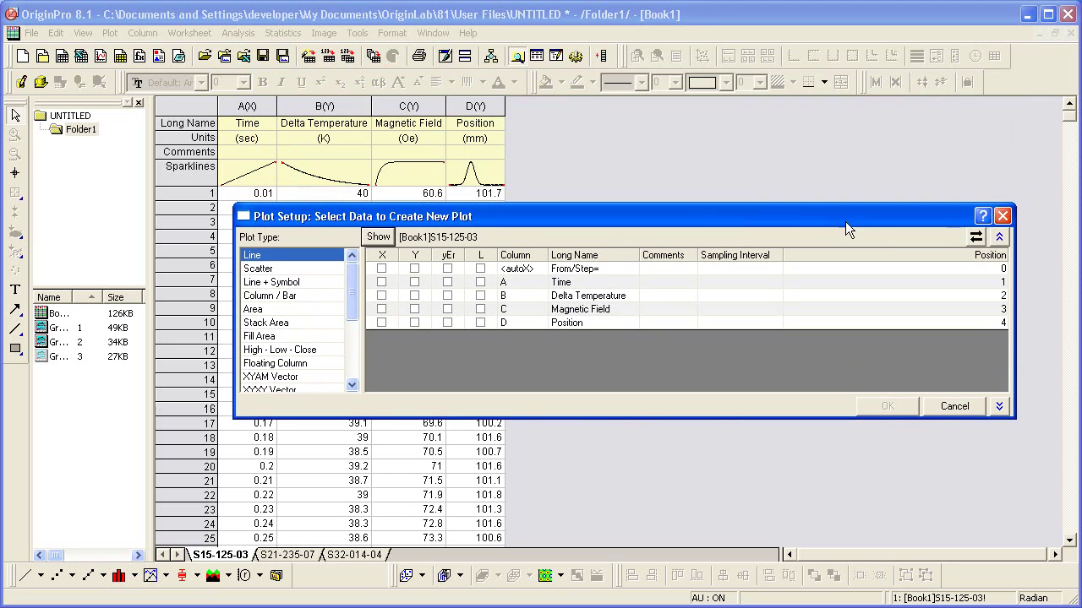
{"action": "left_click", "coordinate": [999, 237]}
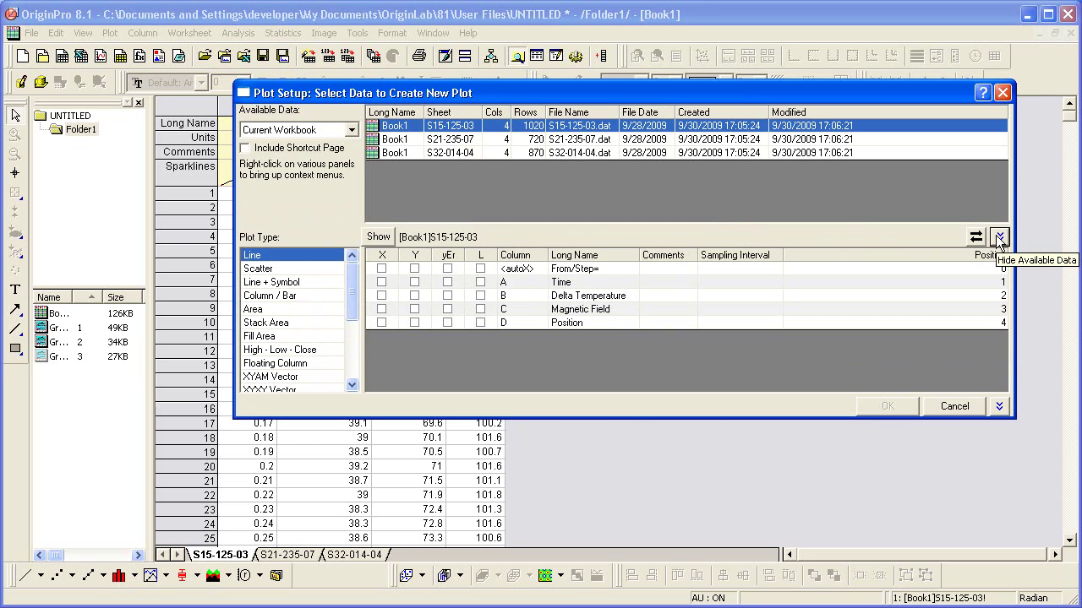
{"action": "left_click", "coordinate": [999, 409]}
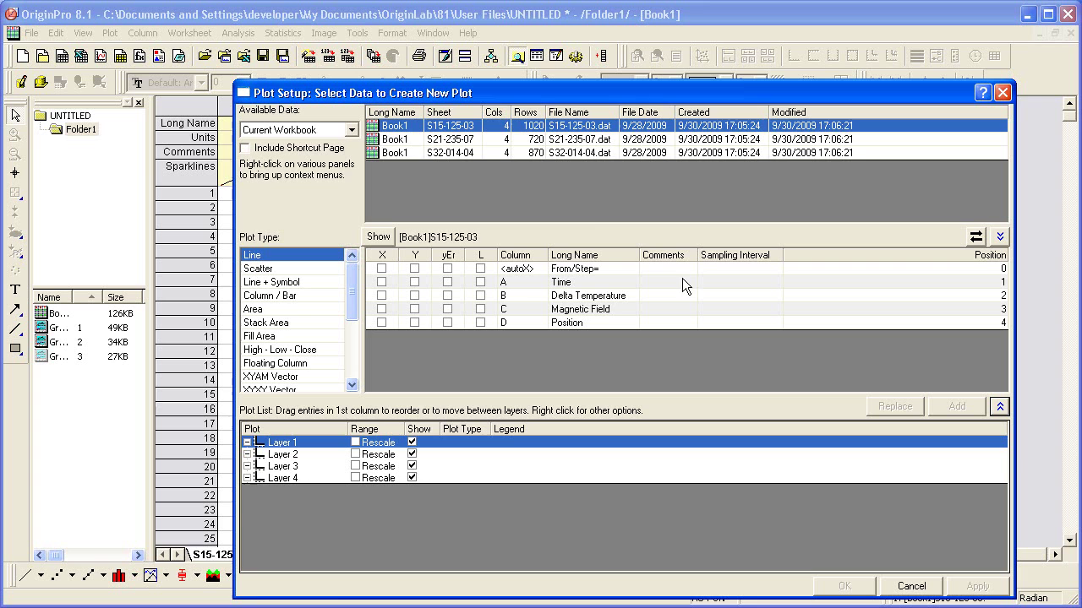
Step: Select all three sheets and switch to Default Mode to list only their Y columns
{"action": "left_click", "coordinate": [466, 154], "text": "shift"}
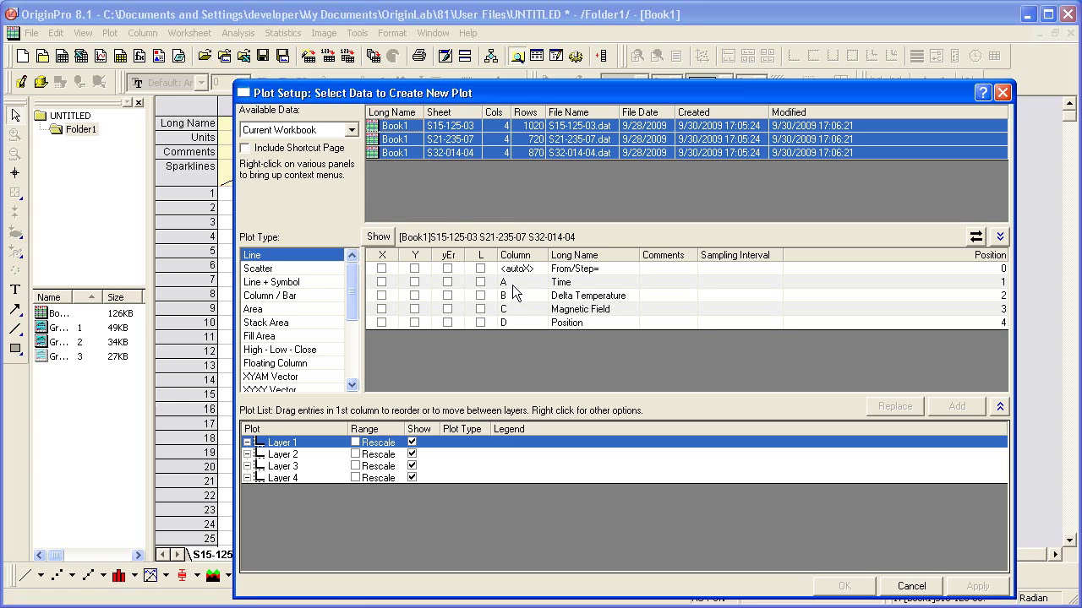
{"action": "left_click", "coordinate": [977, 239]}
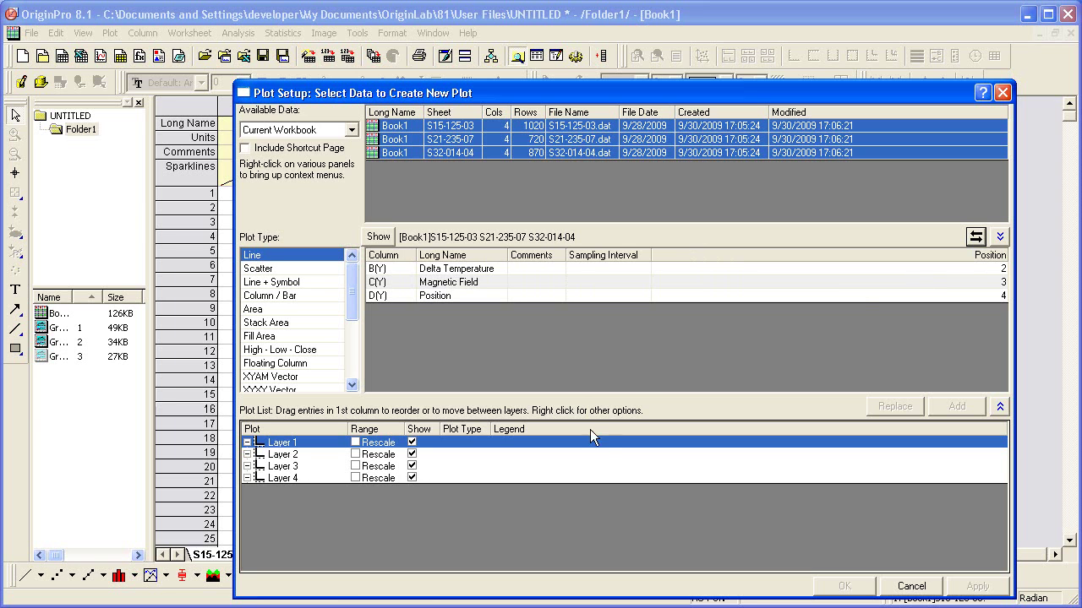
Step: Add Delta Temperature to Layer 1, Magnetic Field to Layer 2, and Position to Layer 3
{"action": "left_click", "coordinate": [571, 270]}
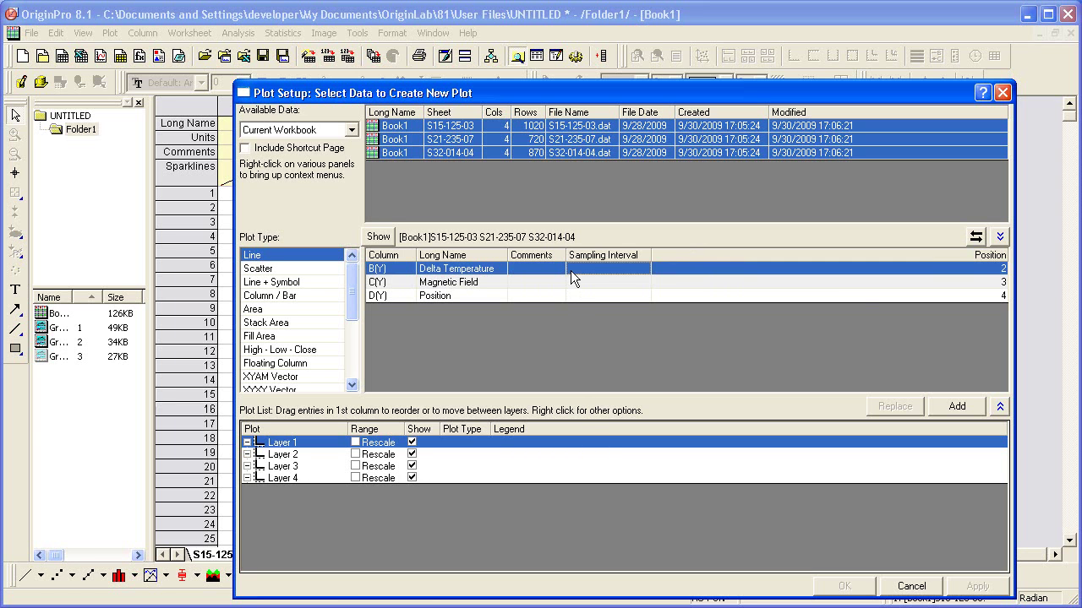
{"action": "left_click", "coordinate": [939, 406]}
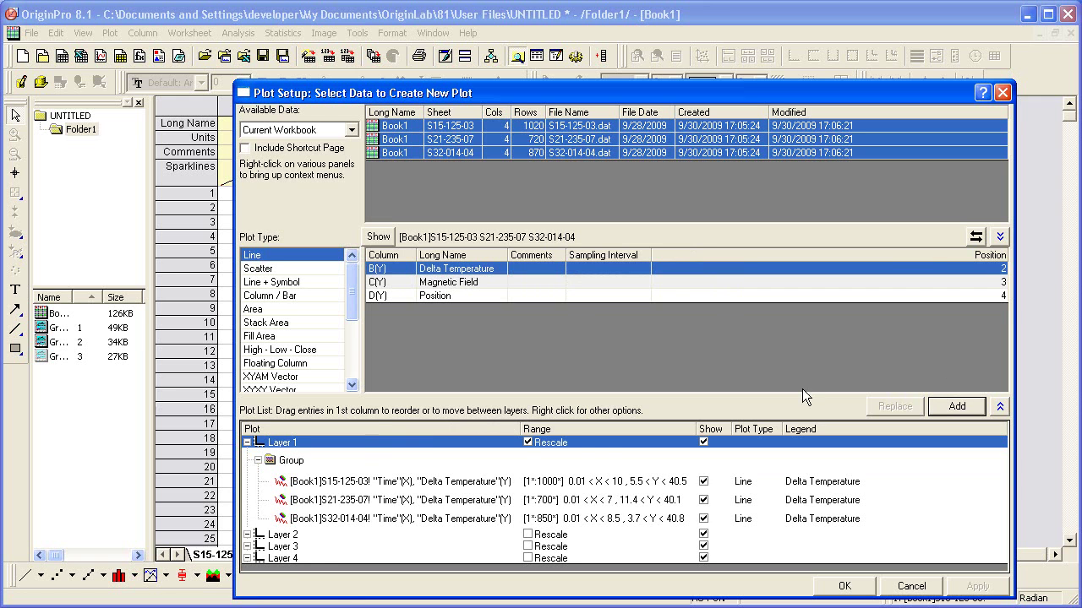
{"action": "left_click", "coordinate": [284, 534]}
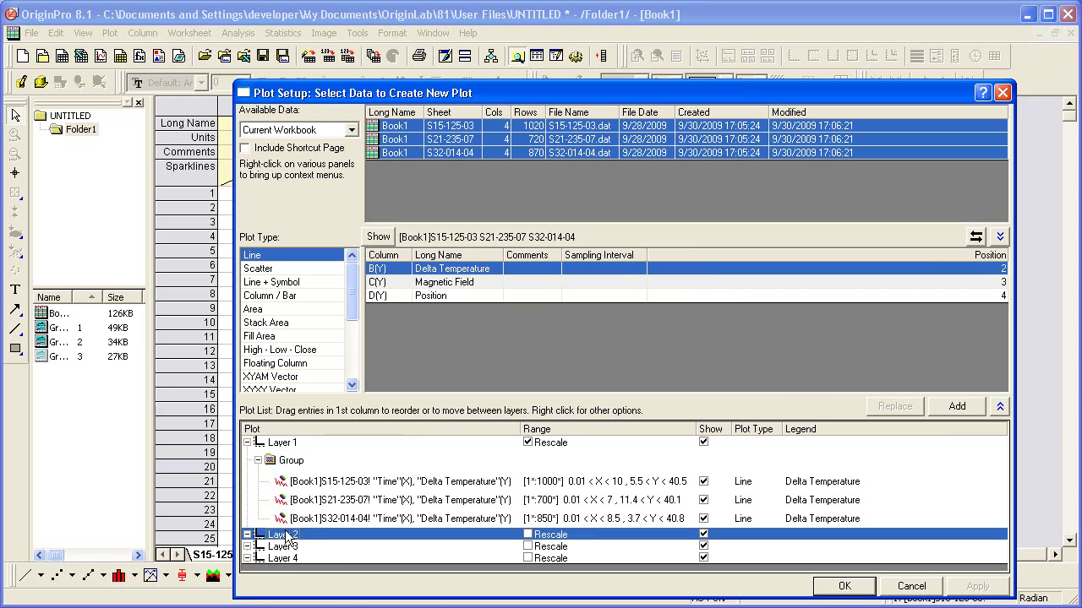
{"action": "left_click", "coordinate": [450, 284]}
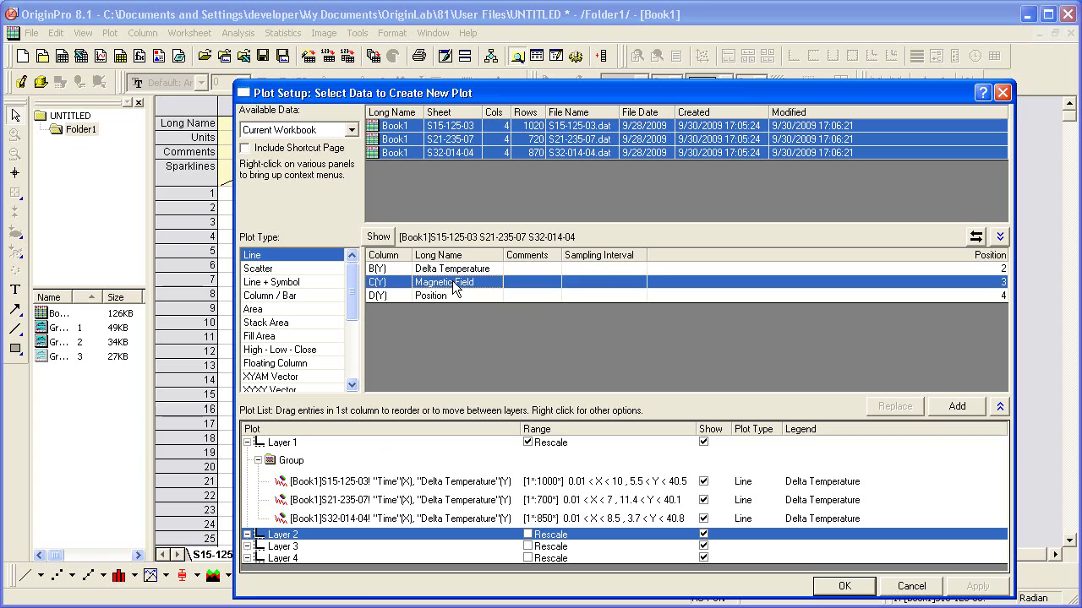
{"action": "left_click", "coordinate": [948, 413]}
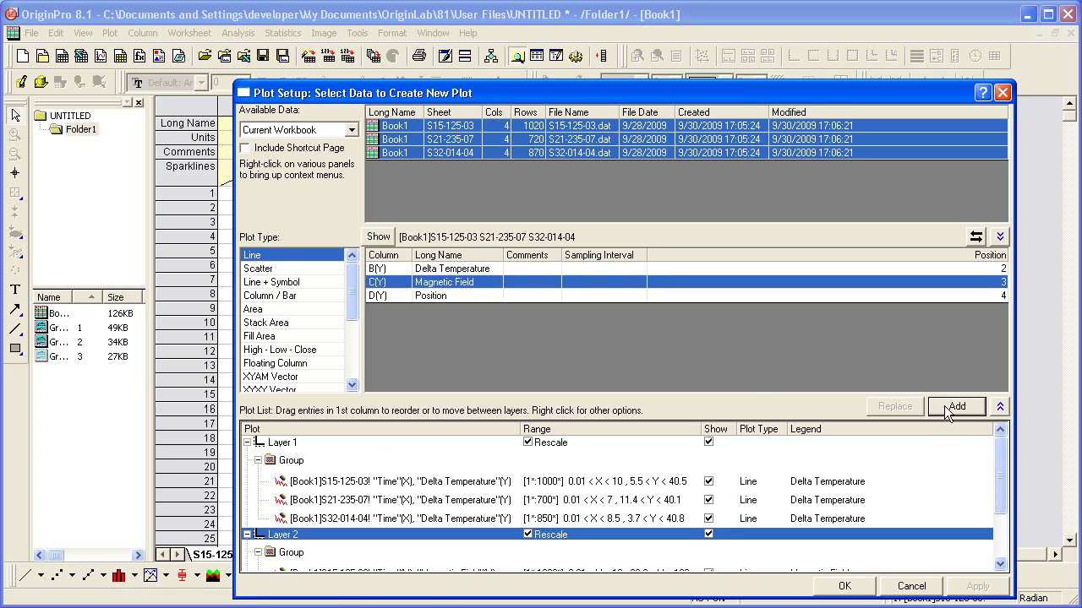
{"action": "left_click", "coordinate": [246, 443]}
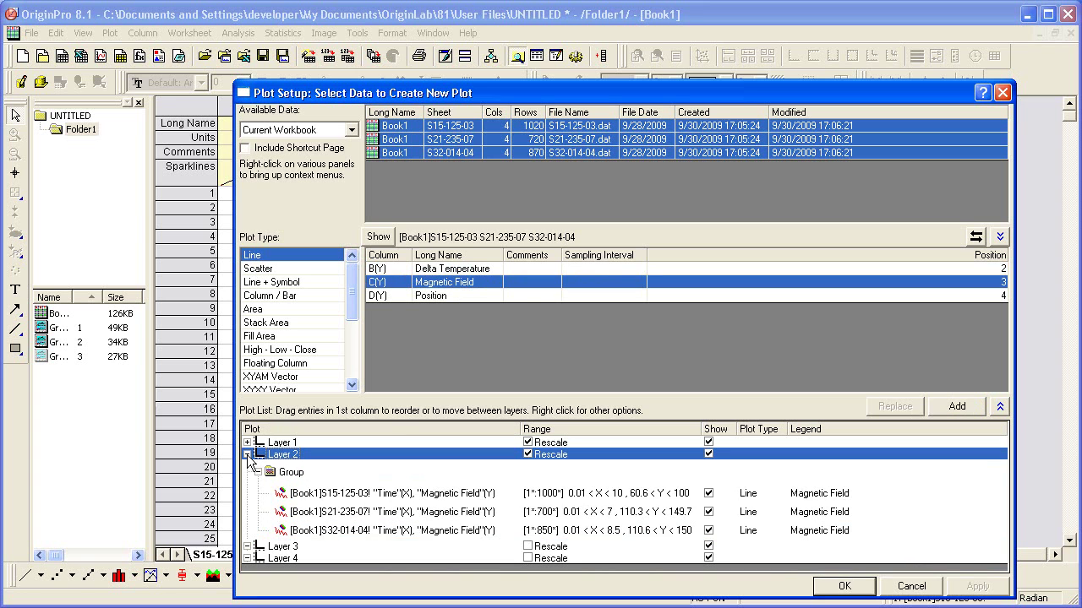
{"action": "left_click", "coordinate": [247, 455]}
{"action": "left_click", "coordinate": [279, 467]}
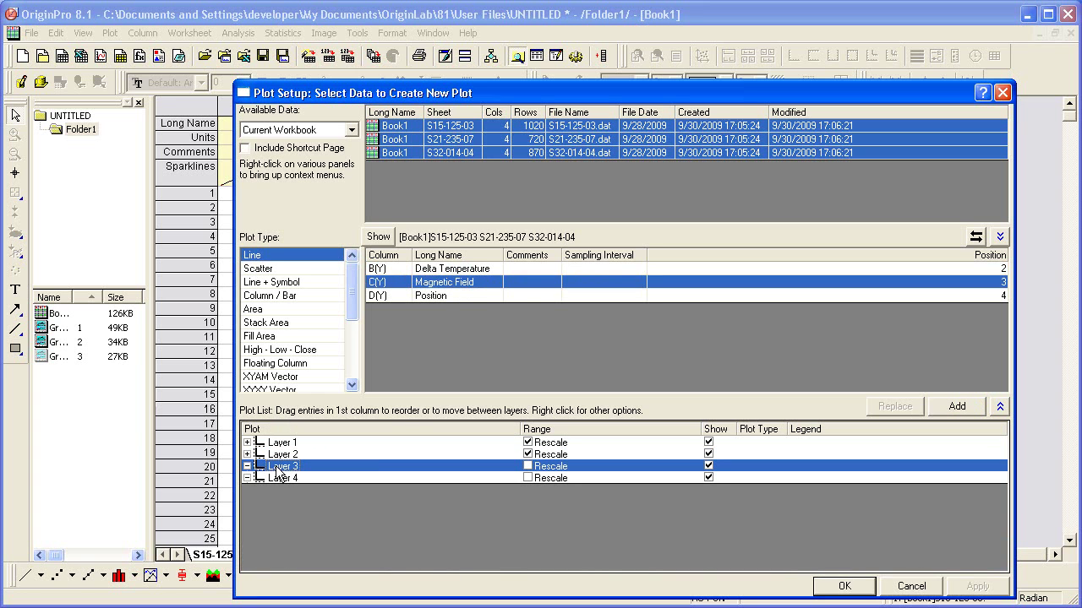
{"action": "left_click", "coordinate": [460, 297]}
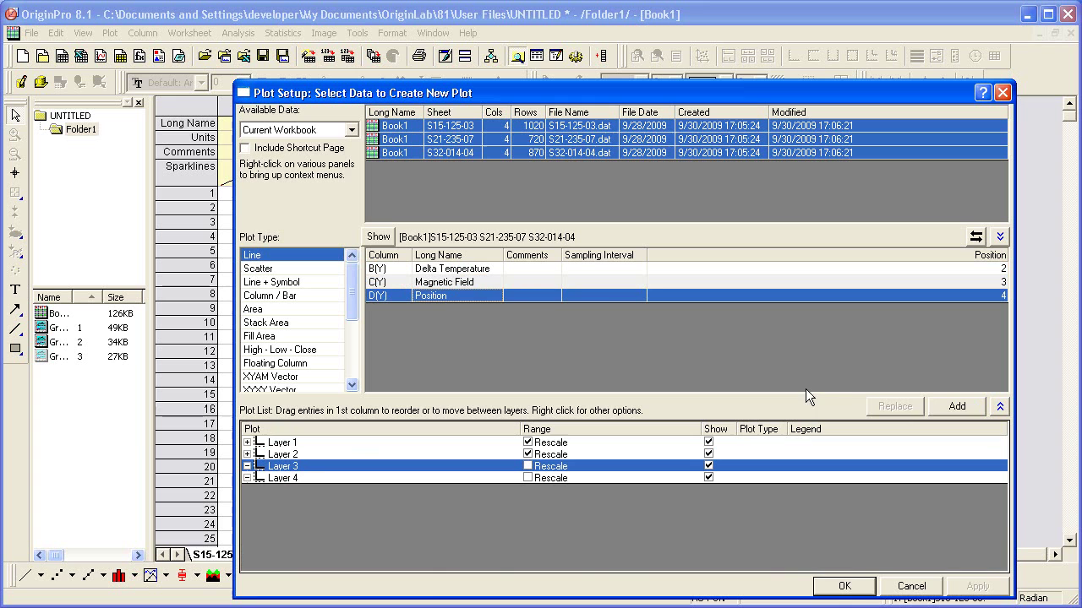
{"action": "left_click", "coordinate": [938, 409]}
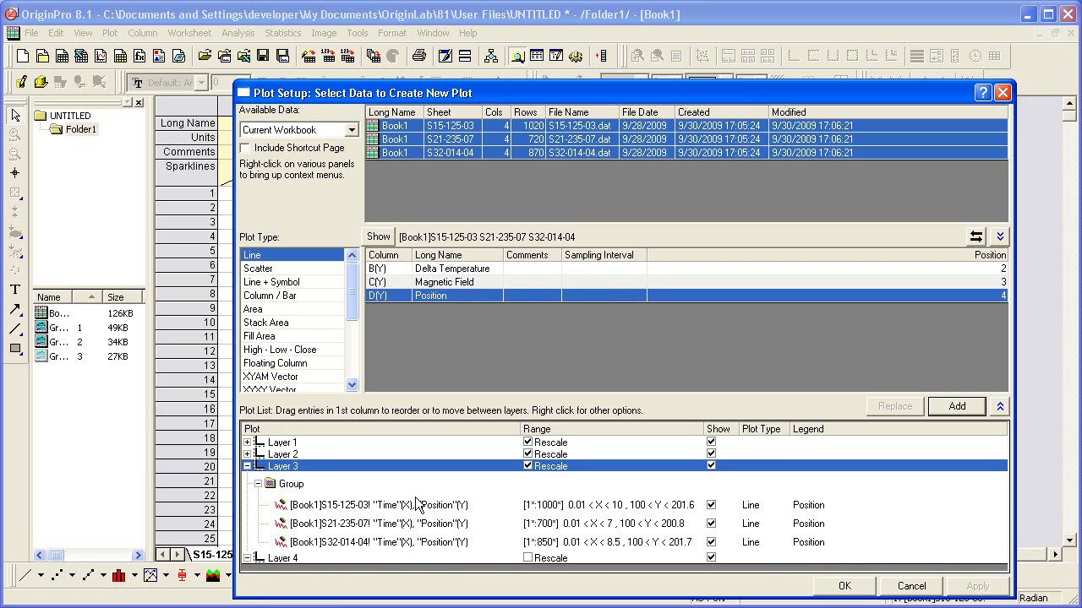
Step: Create the graph from the Plot List and delete its empty fourth layer
{"action": "left_click", "coordinate": [839, 585]}
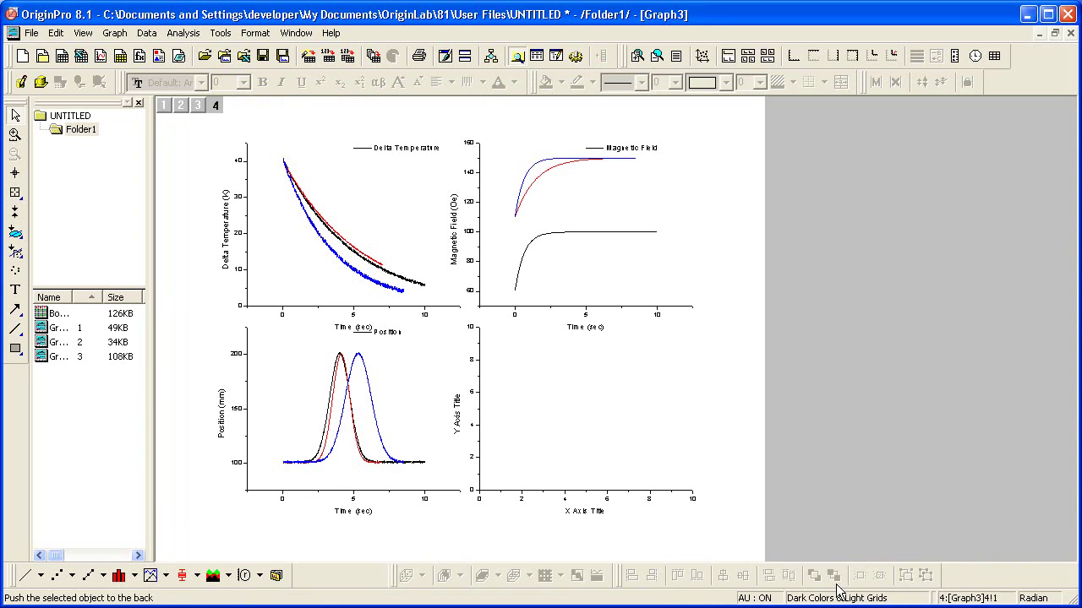
{"action": "left_click", "coordinate": [589, 415]}
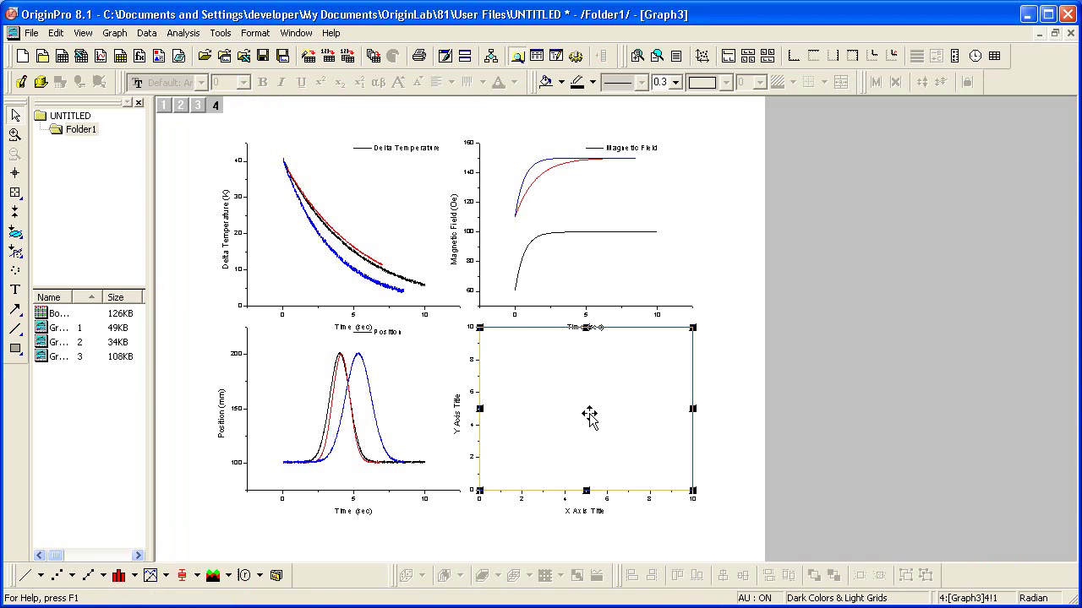
{"action": "key", "text": "Delete"}
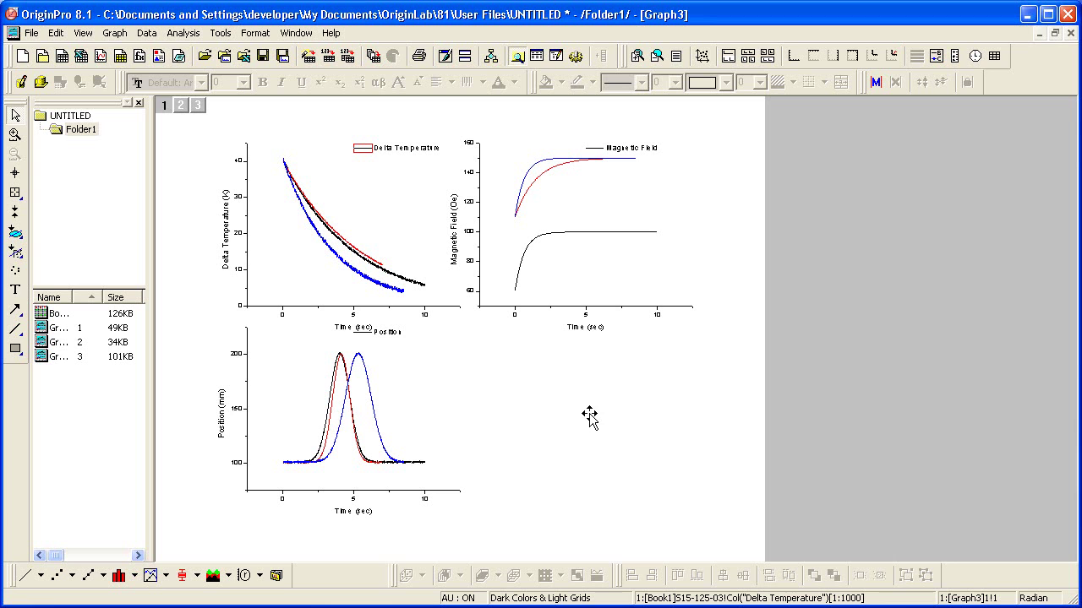
Step: In Layer Management, arrange 3 rows by 1 column with axis frames and 0 vertical gap
{"action": "left_click", "coordinate": [115, 33]}
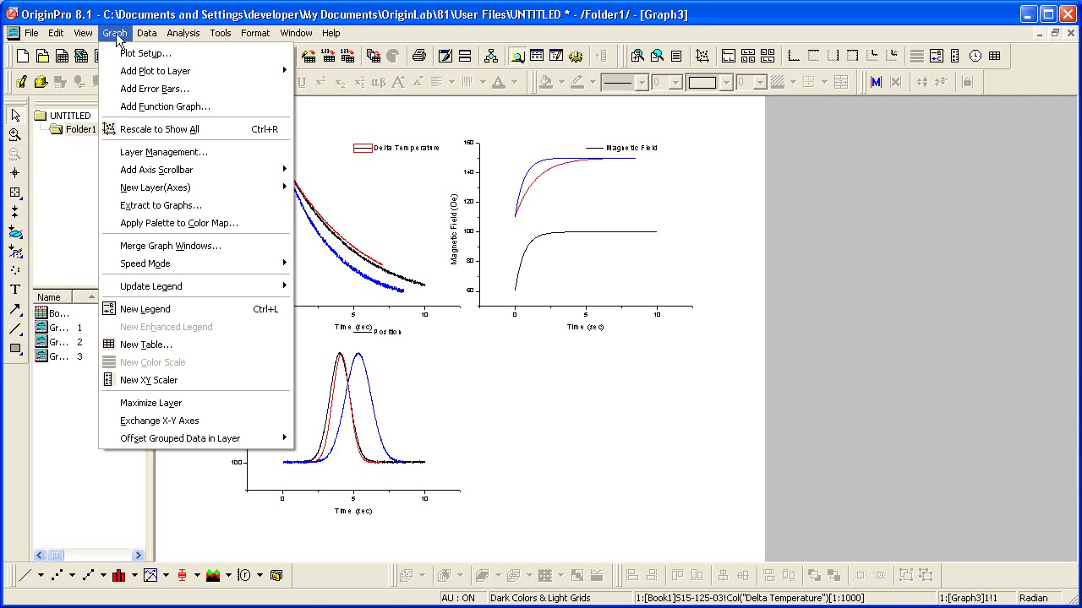
{"action": "left_click", "coordinate": [207, 153]}
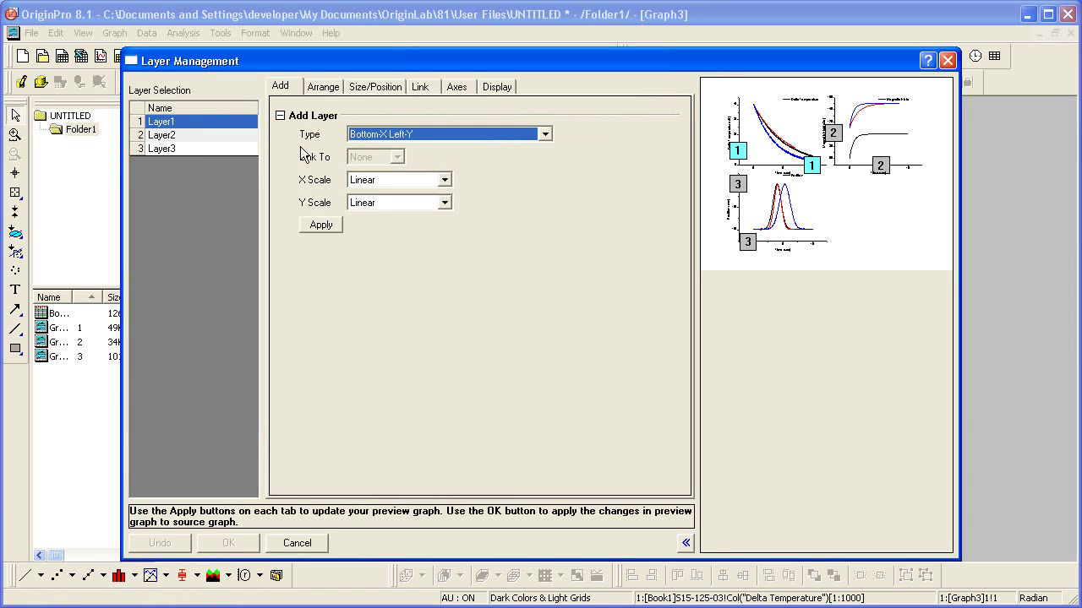
{"action": "left_click", "coordinate": [324, 87]}
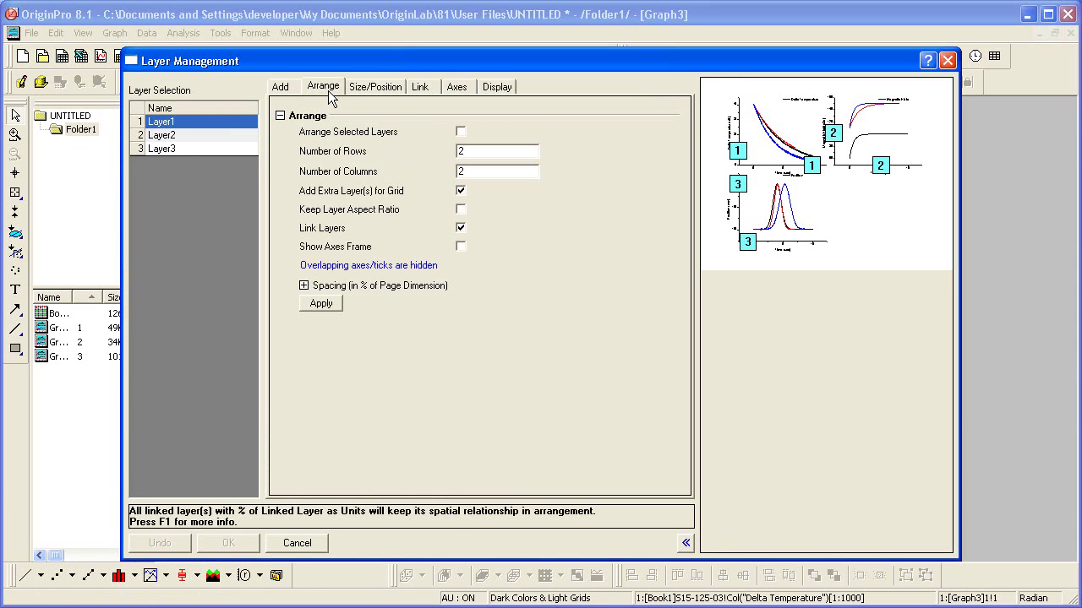
{"action": "double_click", "coordinate": [468, 169]}
{"action": "type", "text": "1"}
{"action": "double_click", "coordinate": [467, 155]}
{"action": "type", "text": "3"}
{"action": "left_click", "coordinate": [461, 246]}
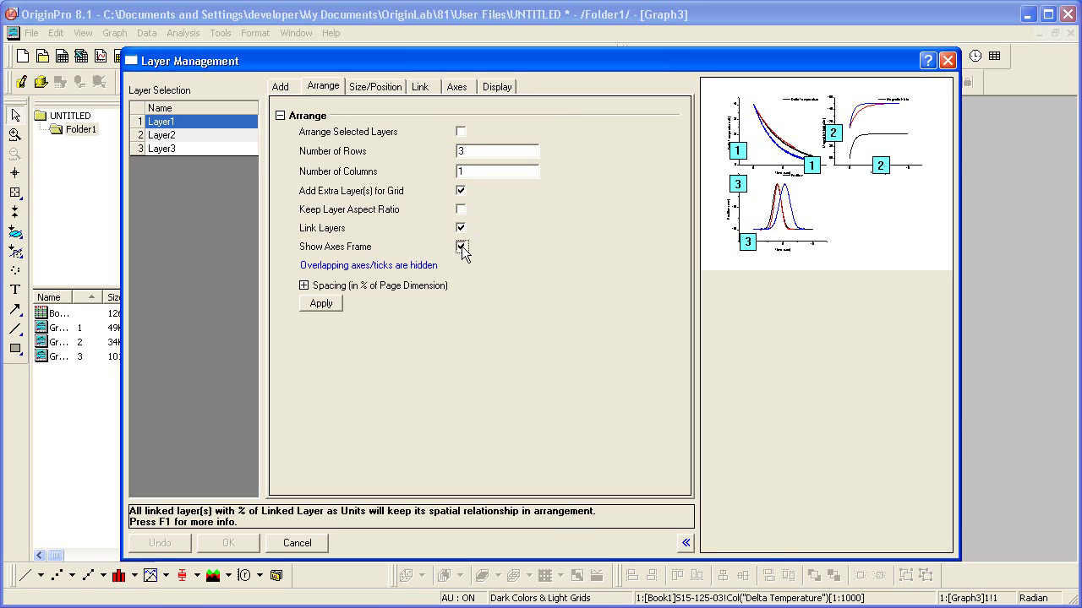
{"action": "left_click", "coordinate": [303, 286]}
{"action": "double_click", "coordinate": [472, 322]}
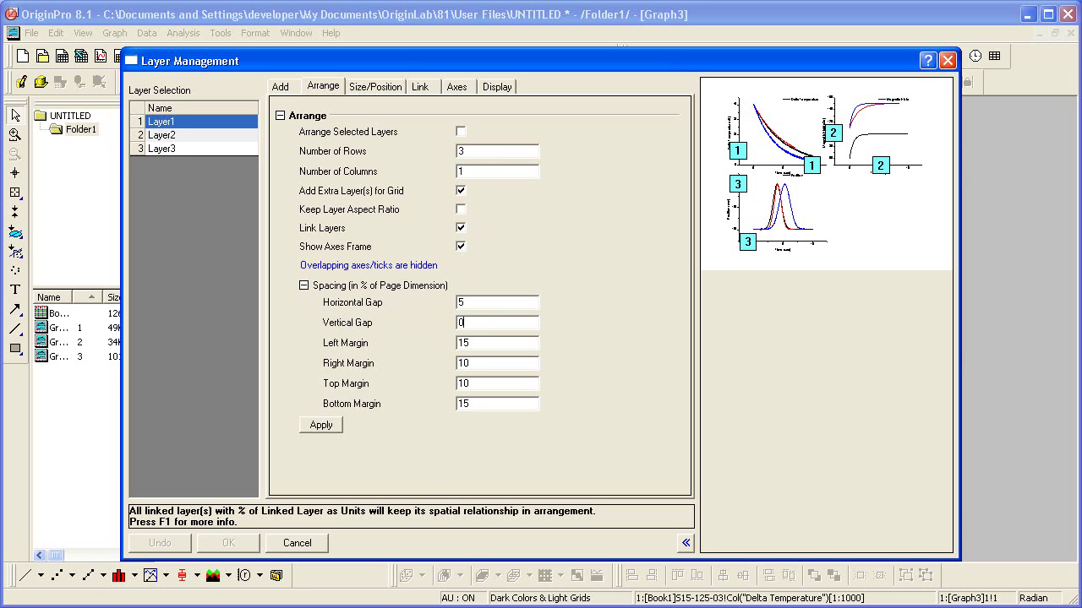
{"action": "left_click", "coordinate": [331, 425]}
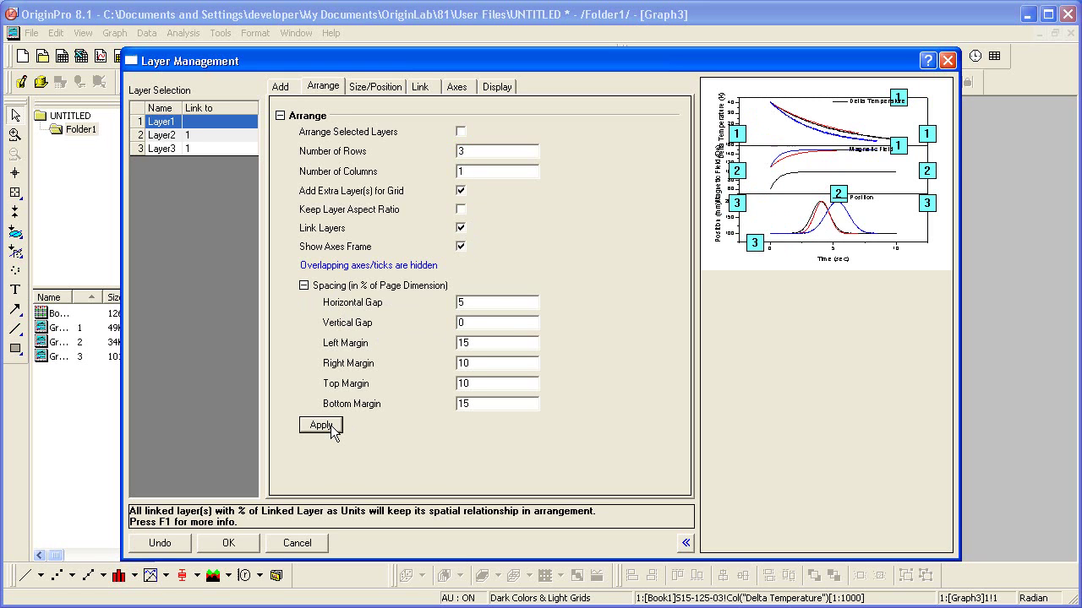
{"action": "left_click", "coordinate": [247, 545]}
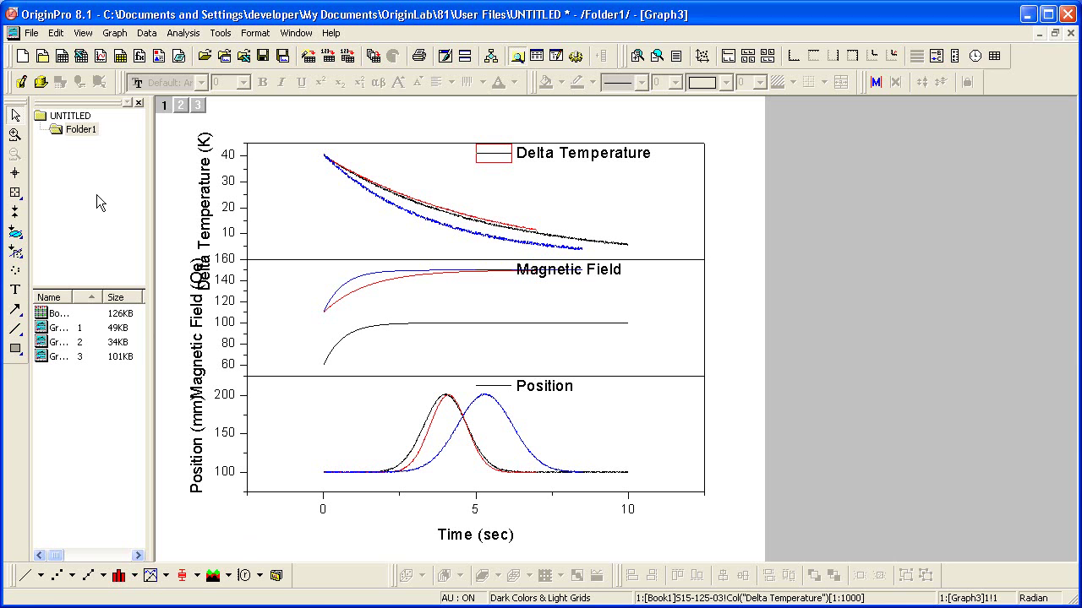
Step: Set the Graph3 page orientation to Portrait in Page Setup
{"action": "left_click", "coordinate": [35, 39]}
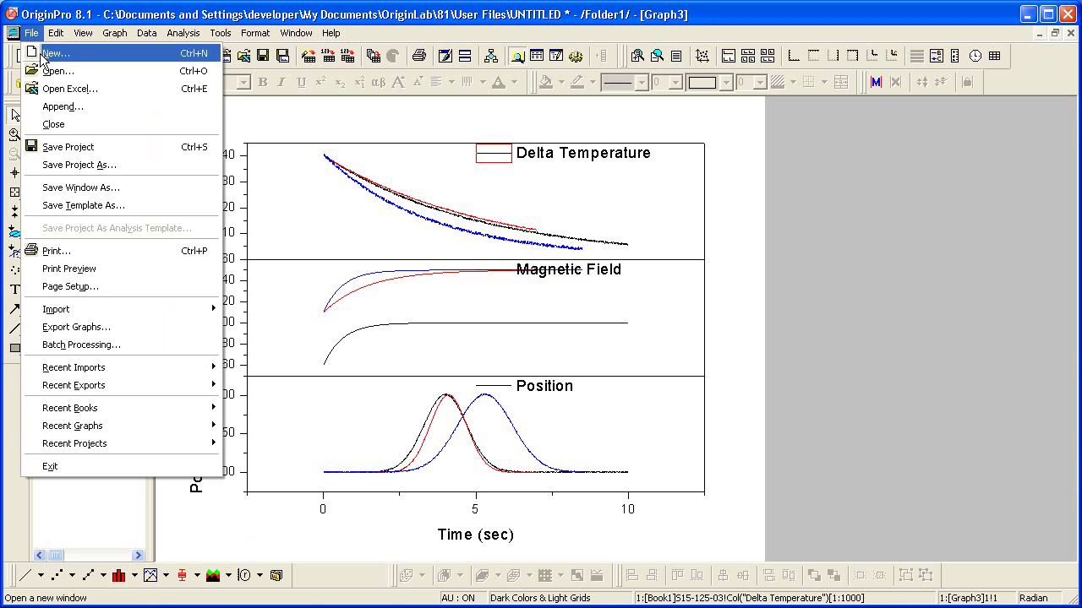
{"action": "left_click", "coordinate": [144, 287]}
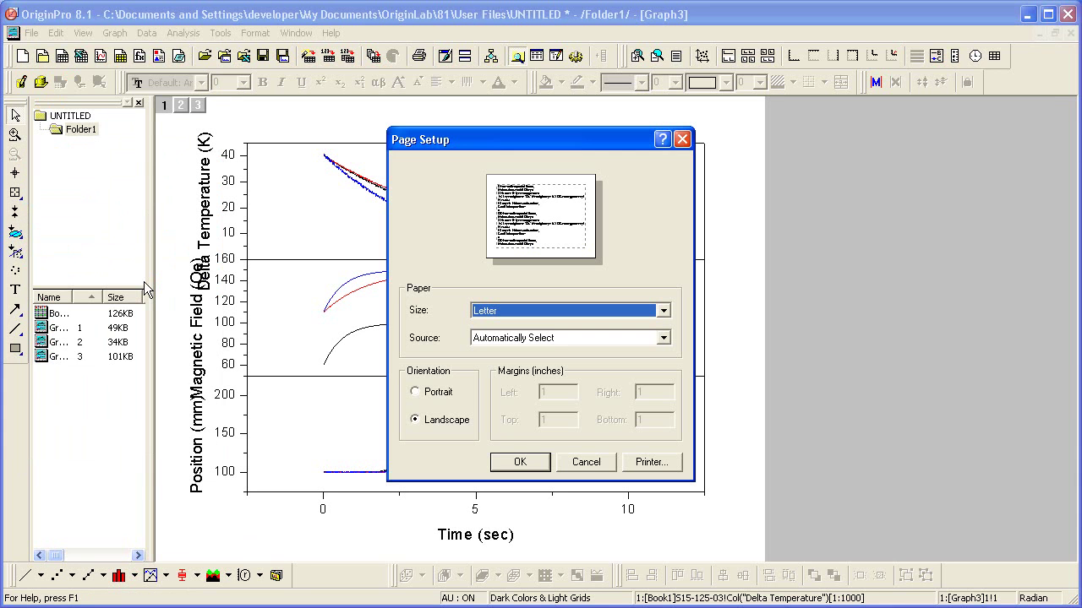
{"action": "left_click", "coordinate": [430, 391]}
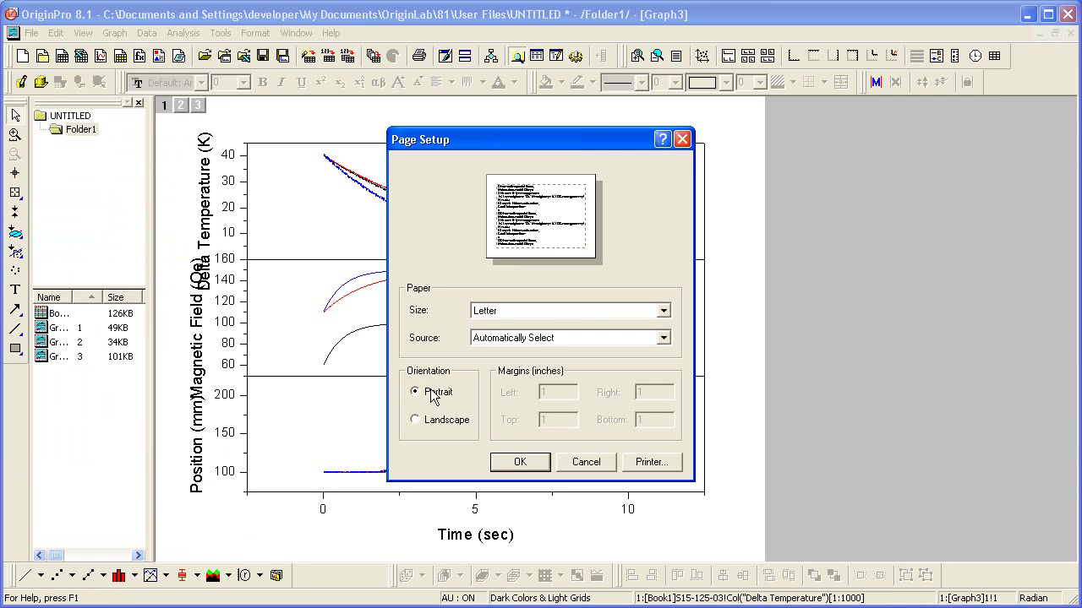
{"action": "left_click", "coordinate": [500, 461]}
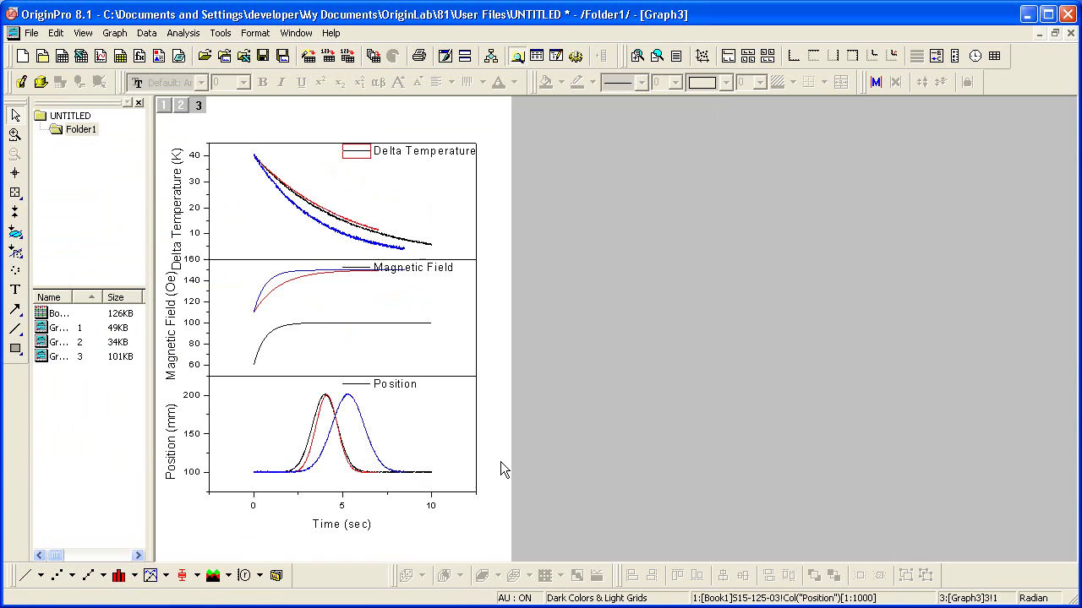
Step: Left-align the Position, Magnetic Field and Delta Temperature axis titles, then refresh the graph
{"action": "left_click", "coordinate": [172, 448]}
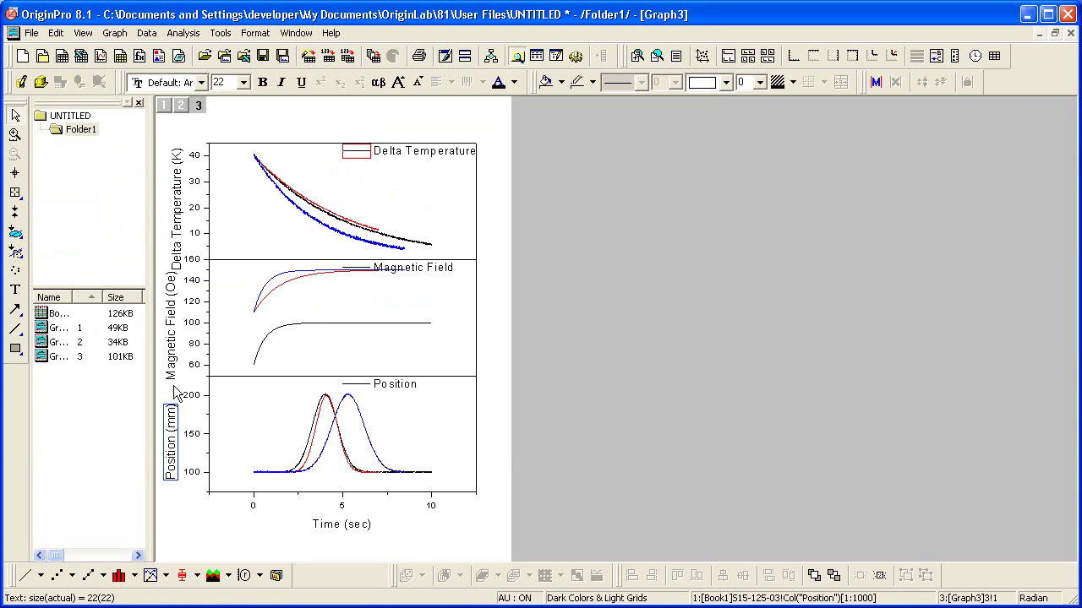
{"action": "left_click", "coordinate": [175, 338], "text": "shift"}
{"action": "left_click", "coordinate": [178, 221], "text": "shift"}
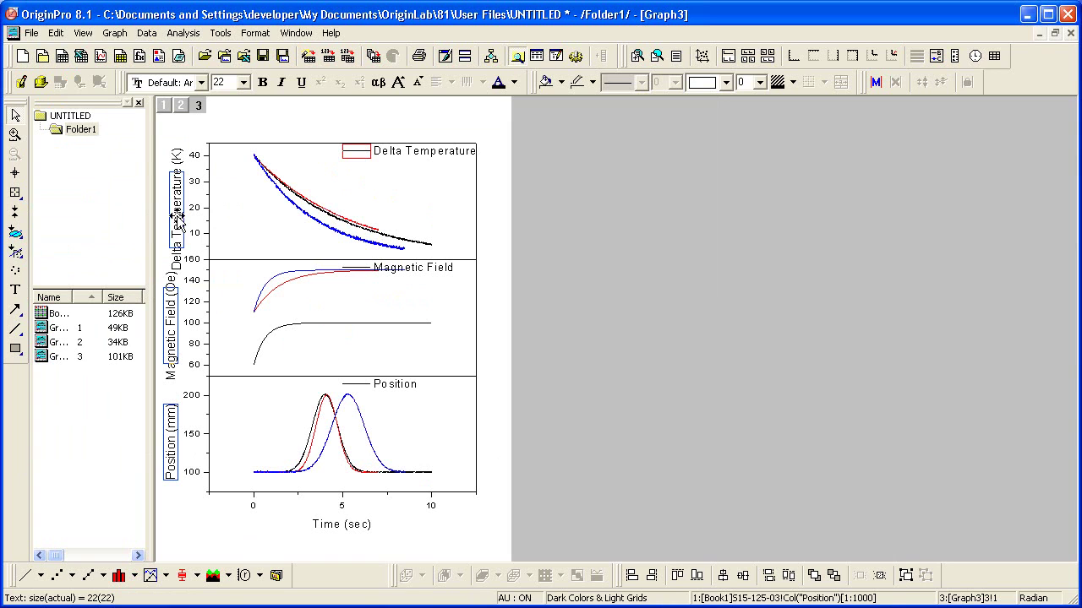
{"action": "left_click", "coordinate": [634, 580]}
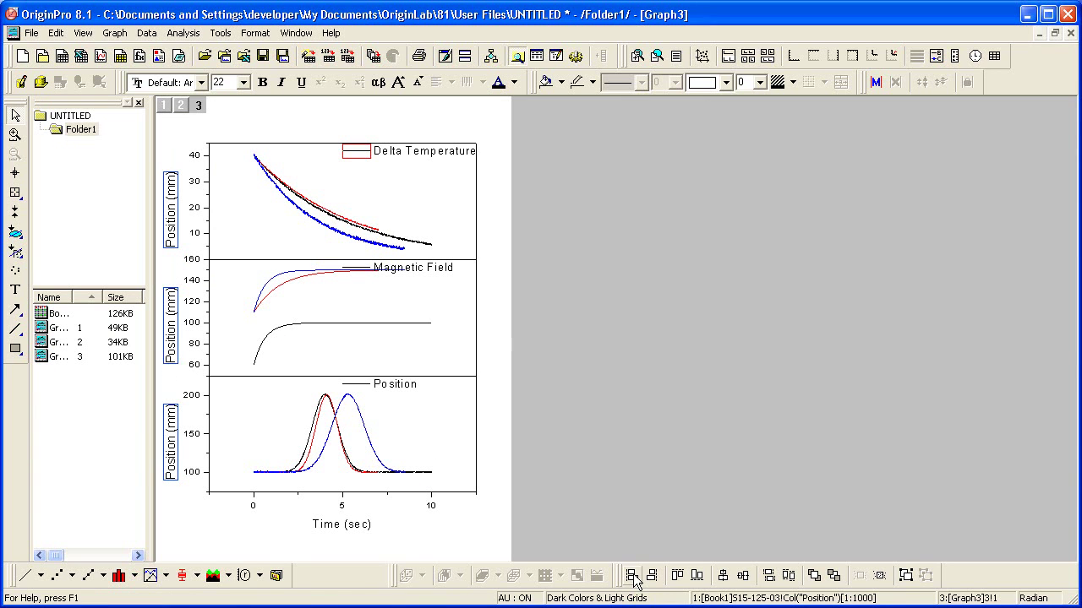
{"action": "left_click", "coordinate": [487, 525]}
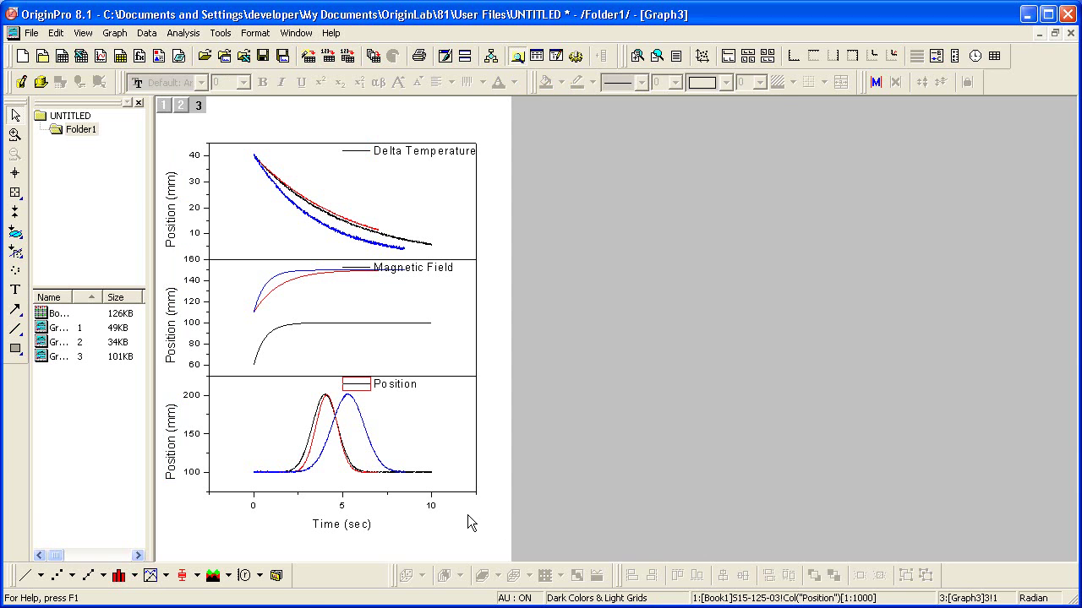
{"action": "left_click", "coordinate": [444, 56]}
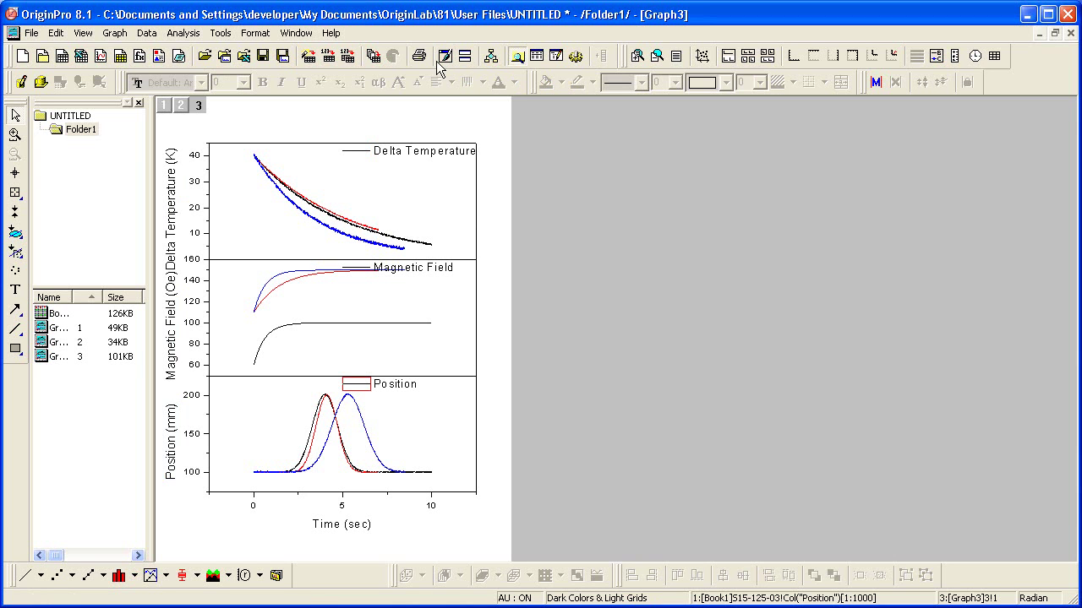
Step: Rebuild all three legends using Update Legend's last-used settings to show the sheet names
{"action": "left_click", "coordinate": [119, 38]}
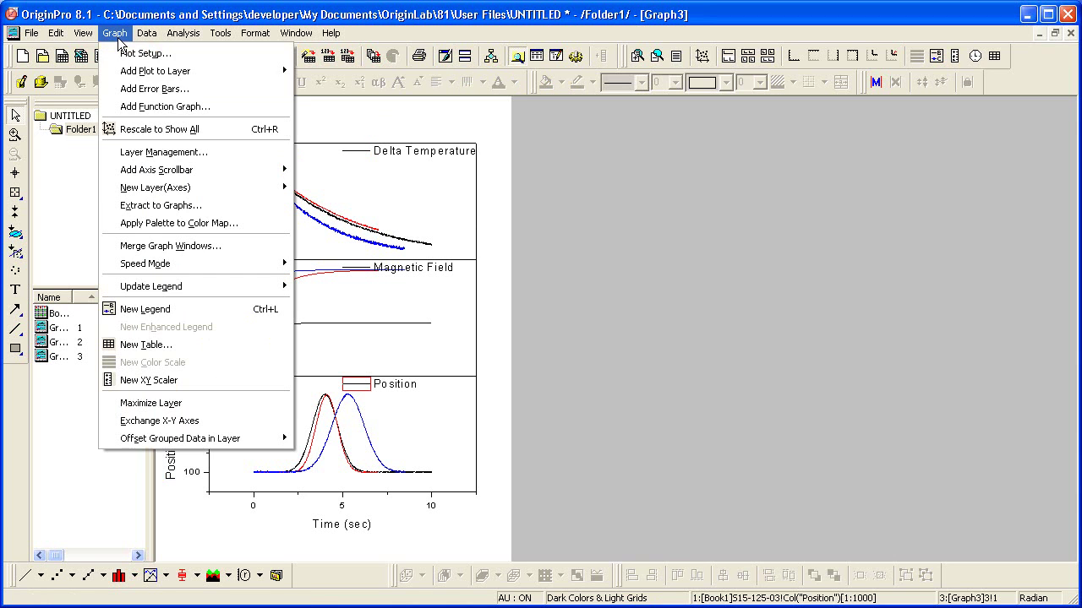
{"action": "mouse_move", "coordinate": [209, 289]}
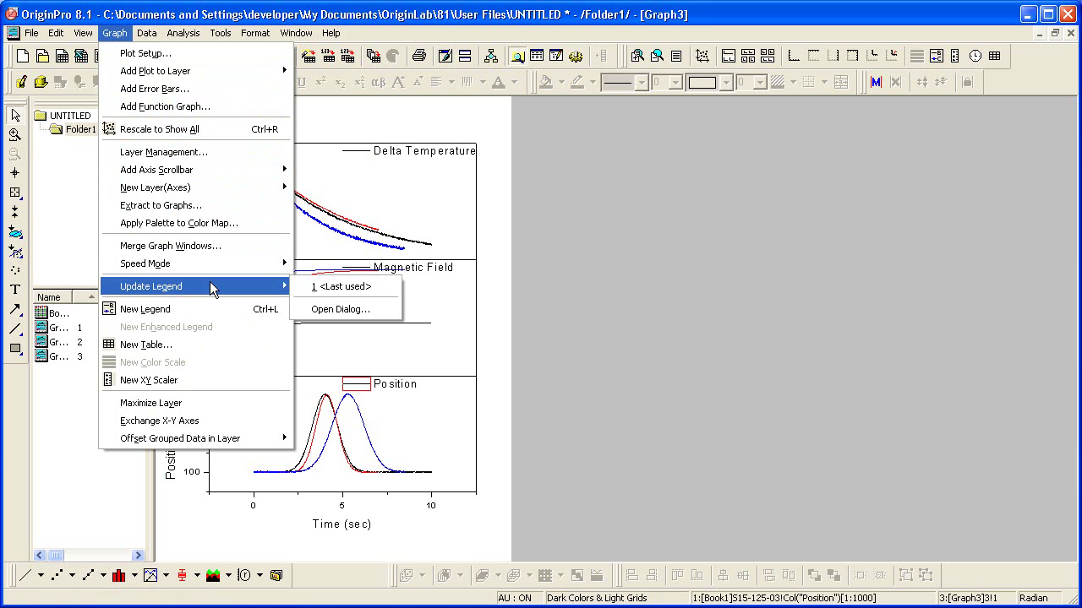
{"action": "left_click", "coordinate": [377, 287]}
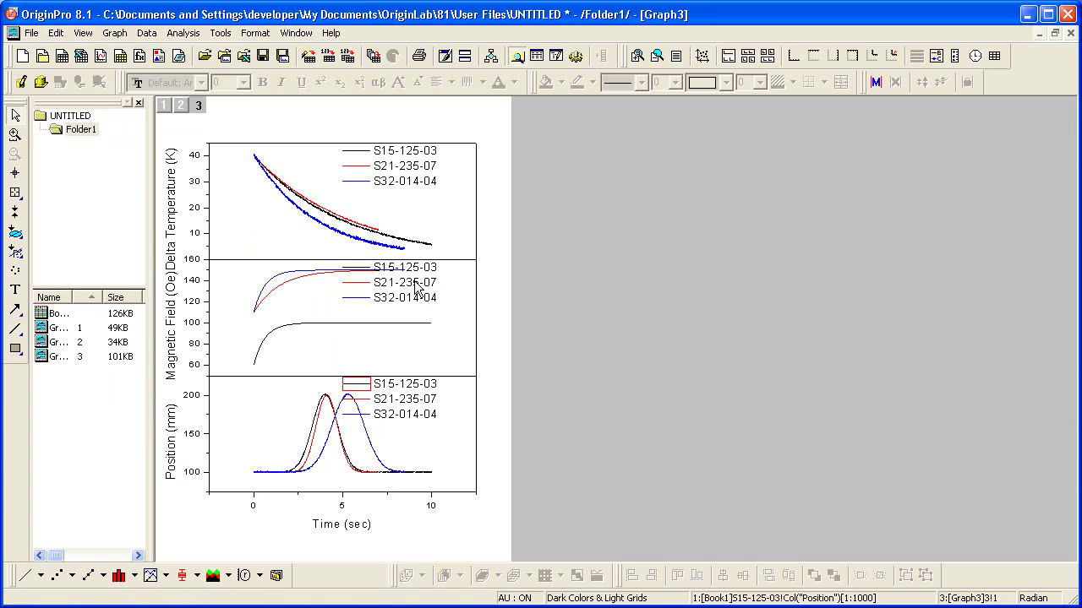
Step: Nudge the middle and bottom legends, right-align all three legends, then refresh the graph
{"action": "left_click_drag", "start_coordinate": [414, 285], "coordinate": [444, 295]}
{"action": "left_click_drag", "start_coordinate": [414, 401], "coordinate": [445, 412]}
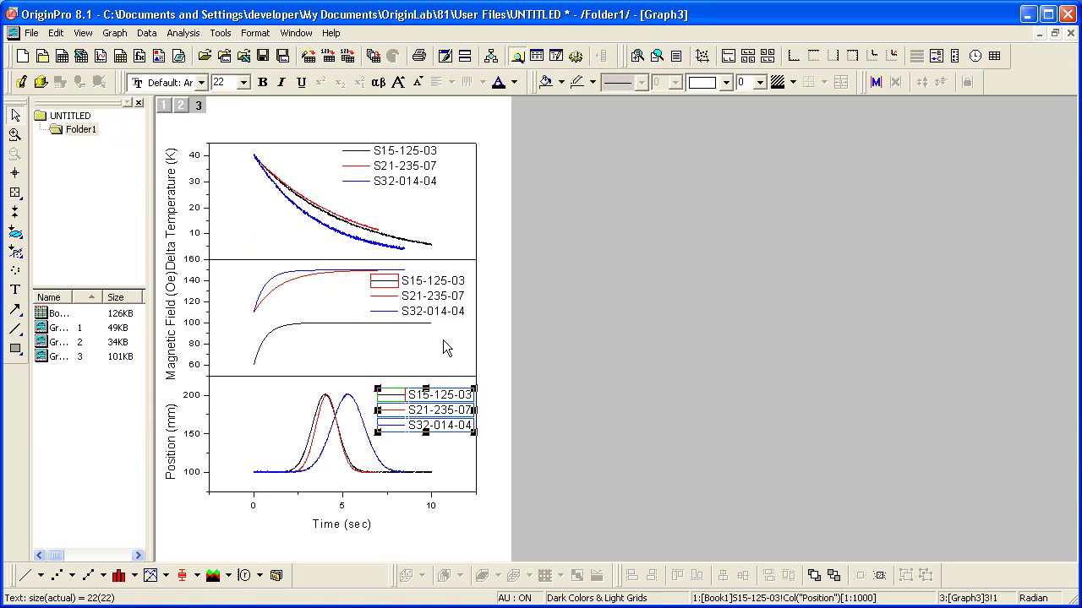
{"action": "left_click", "coordinate": [445, 298], "text": "shift"}
{"action": "left_click", "coordinate": [414, 174], "text": "shift"}
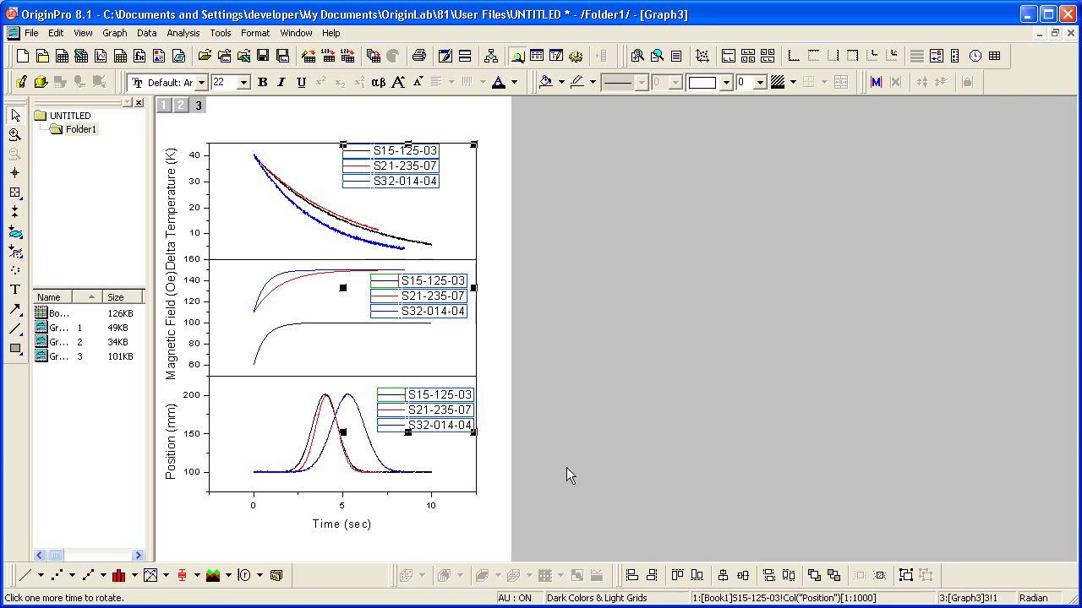
{"action": "left_click", "coordinate": [652, 576]}
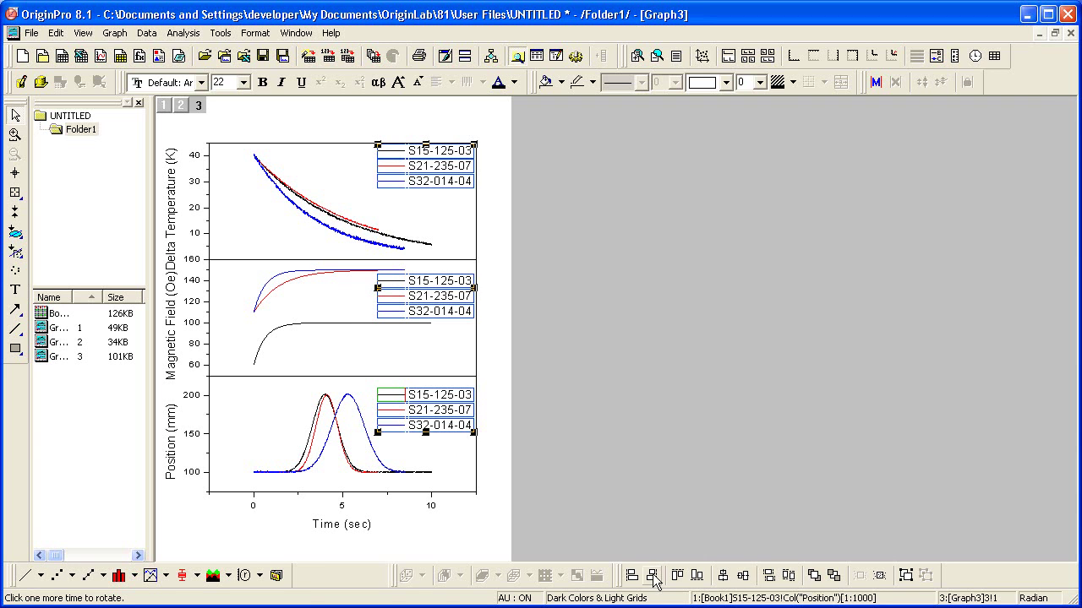
{"action": "left_click", "coordinate": [492, 535]}
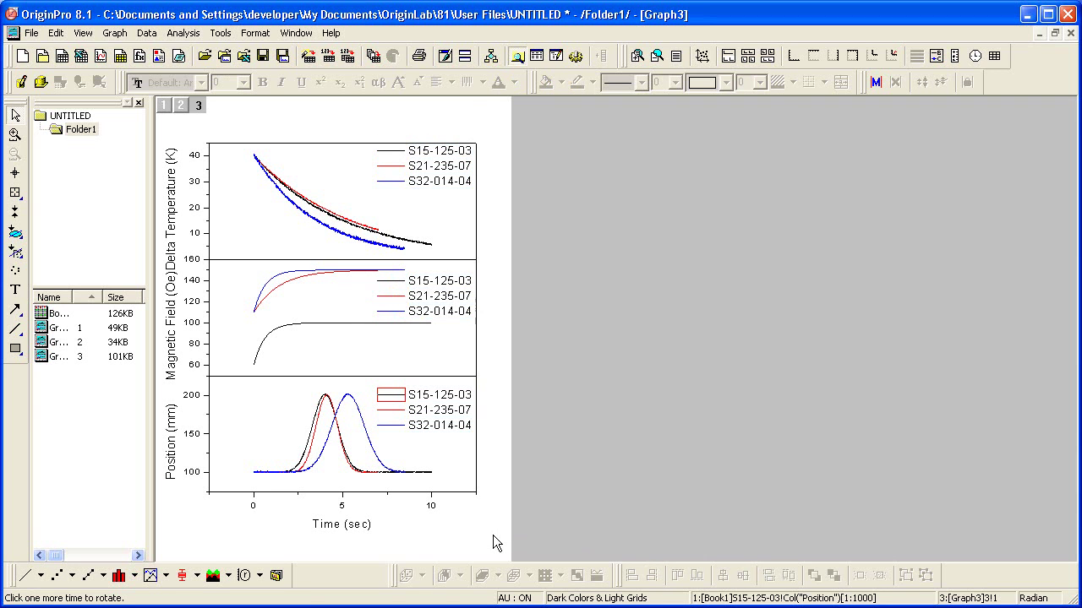
{"action": "left_click", "coordinate": [444, 58]}
Step: Save Graph3 as a UserDefined graph template named MYPAN3
{"action": "left_click", "coordinate": [34, 38]}
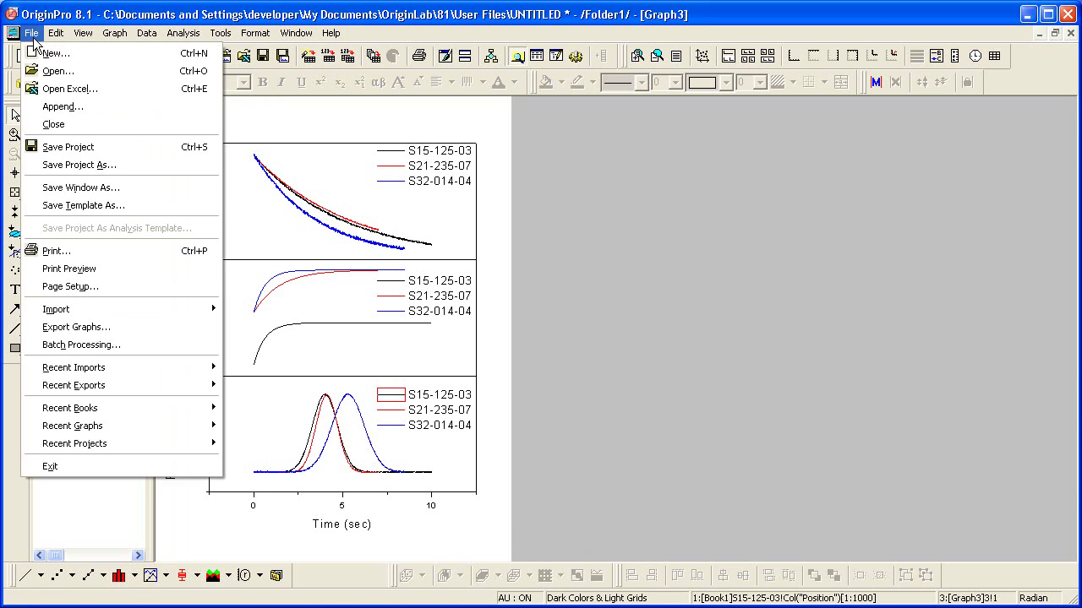
{"action": "left_click", "coordinate": [153, 212]}
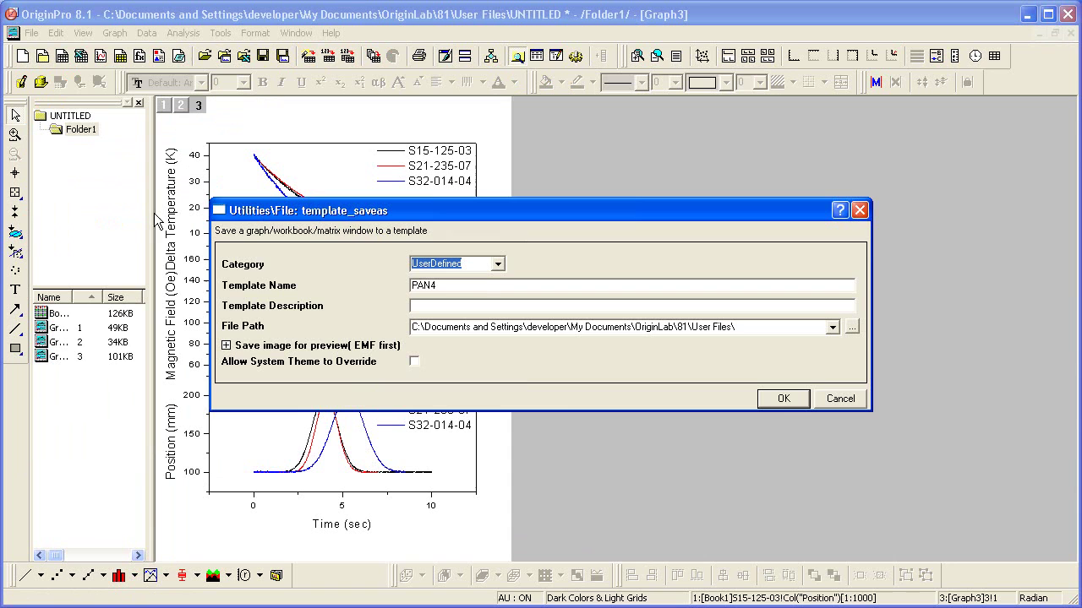
{"action": "double_click", "coordinate": [454, 285]}
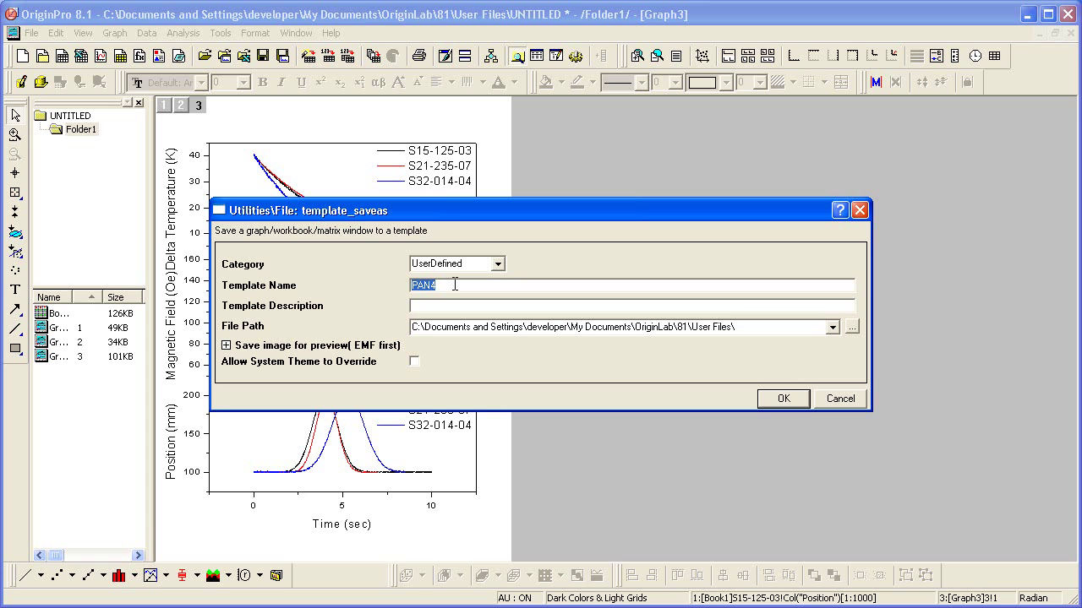
{"action": "left_click", "coordinate": [455, 285]}
{"action": "key", "text": "BackSpace"}
{"action": "type", "text": "3"}
{"action": "type", "text": "my"}
{"action": "left_click", "coordinate": [782, 399]}
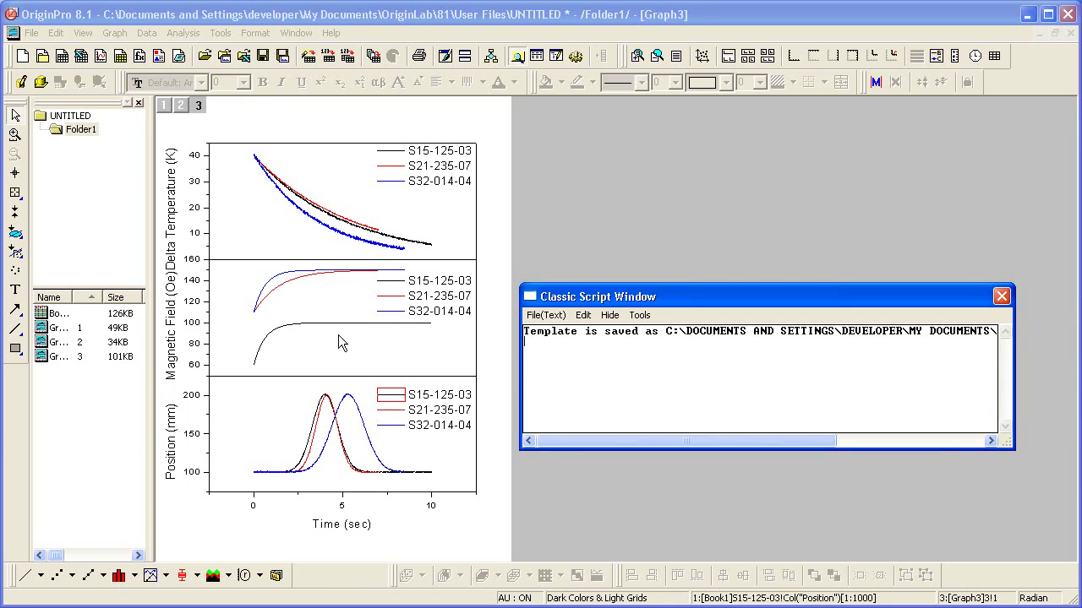
Step: Open the Book1 workbook and pick MYPAN3 under UserDefined in the Template Library
{"action": "double_click", "coordinate": [55, 313]}
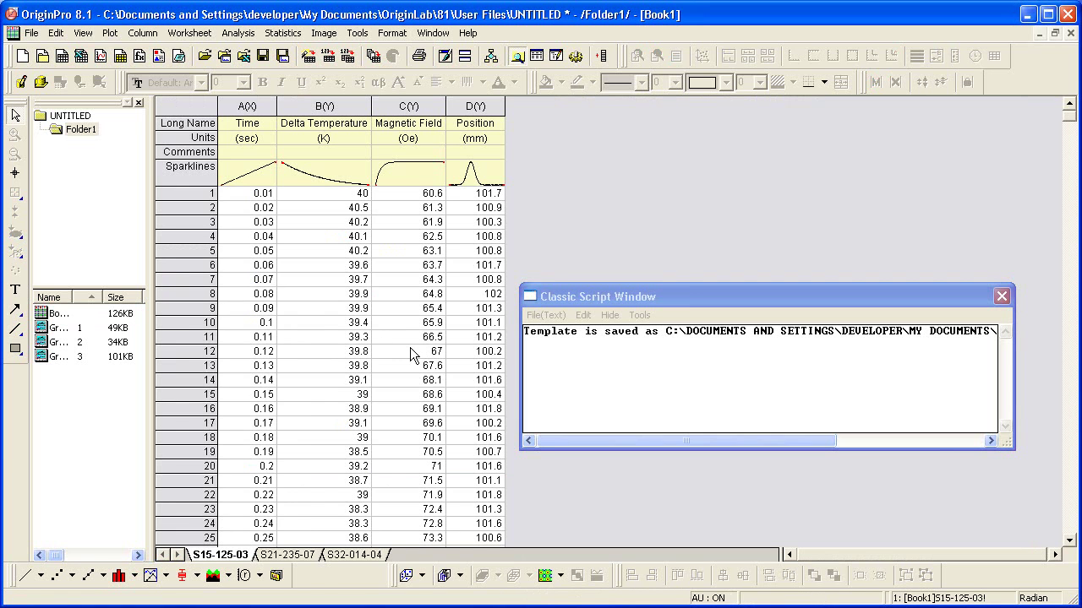
{"action": "left_click", "coordinate": [113, 32]}
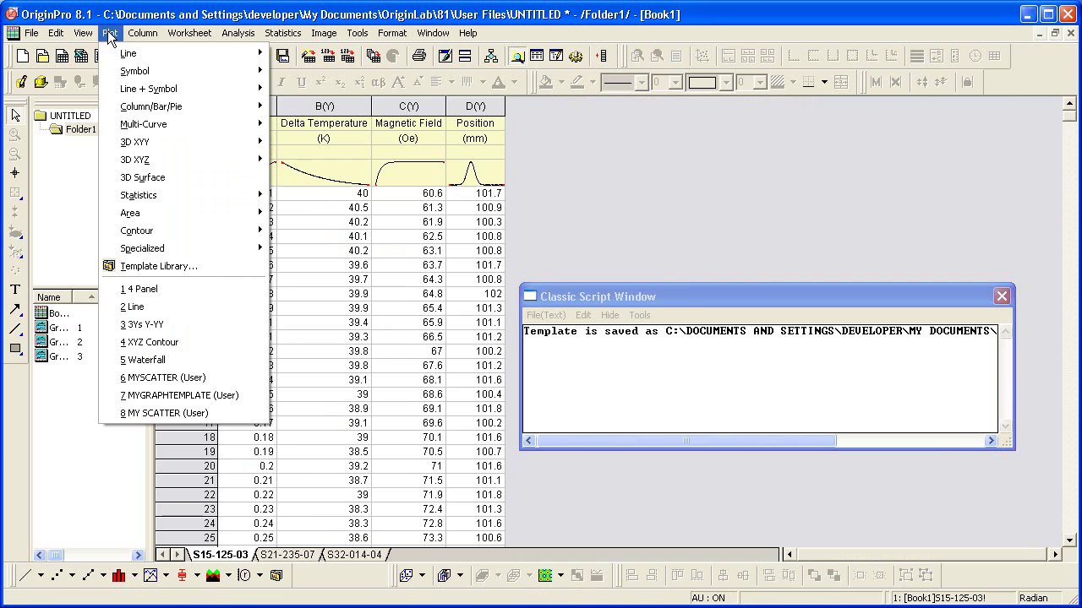
{"action": "left_click", "coordinate": [235, 265]}
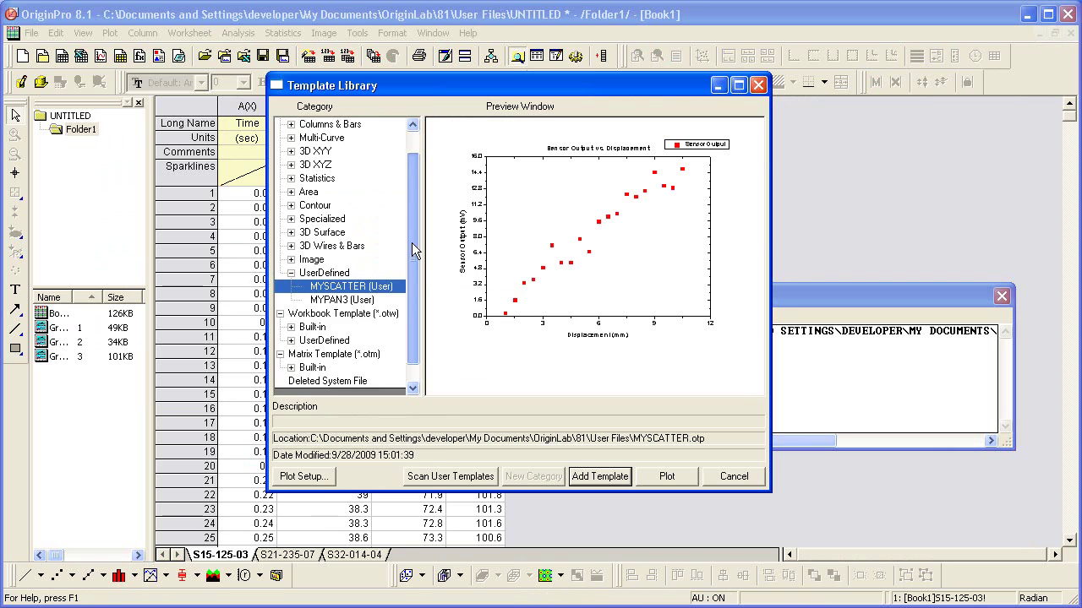
{"action": "scroll", "coordinate": [412, 243], "scroll_direction": "up", "scroll_amount": 2}
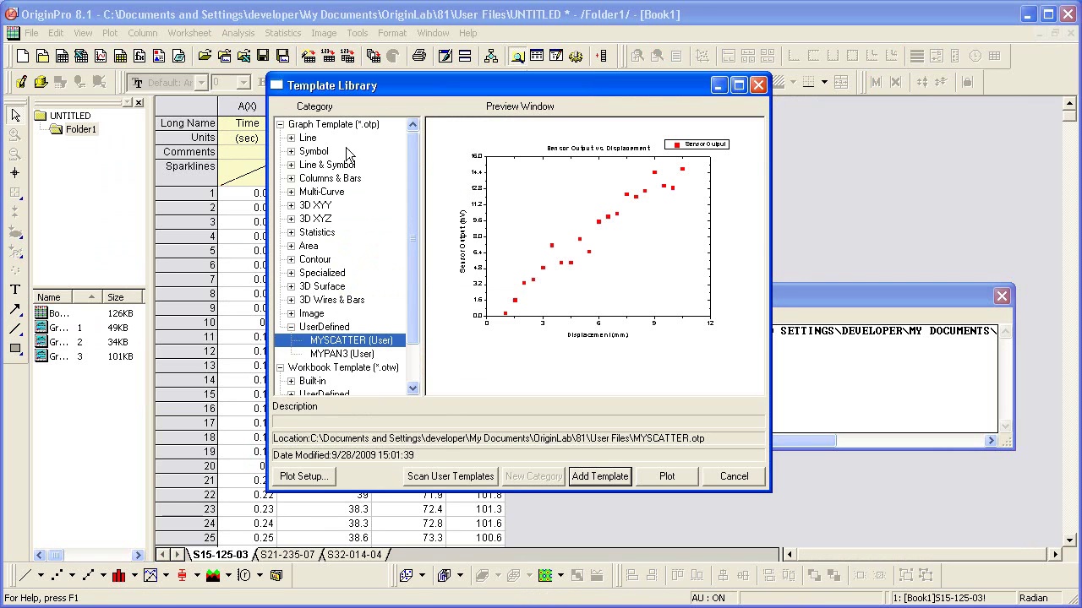
{"action": "left_click", "coordinate": [354, 355]}
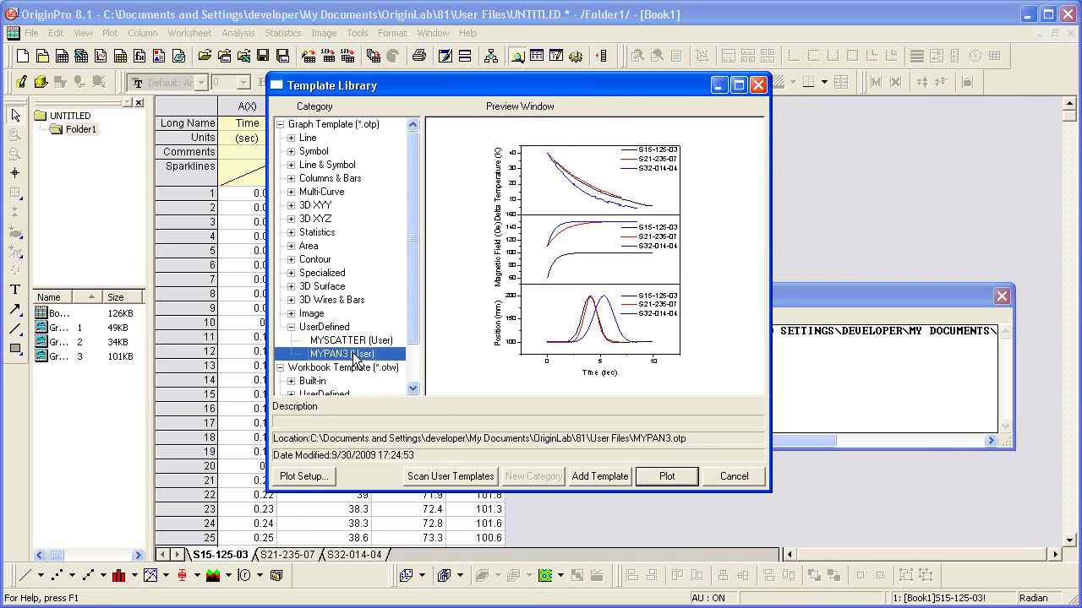
Step: Start a MYPAN3 plot and add Delta Temperature from all three sheets to layer 1
{"action": "left_click", "coordinate": [647, 476]}
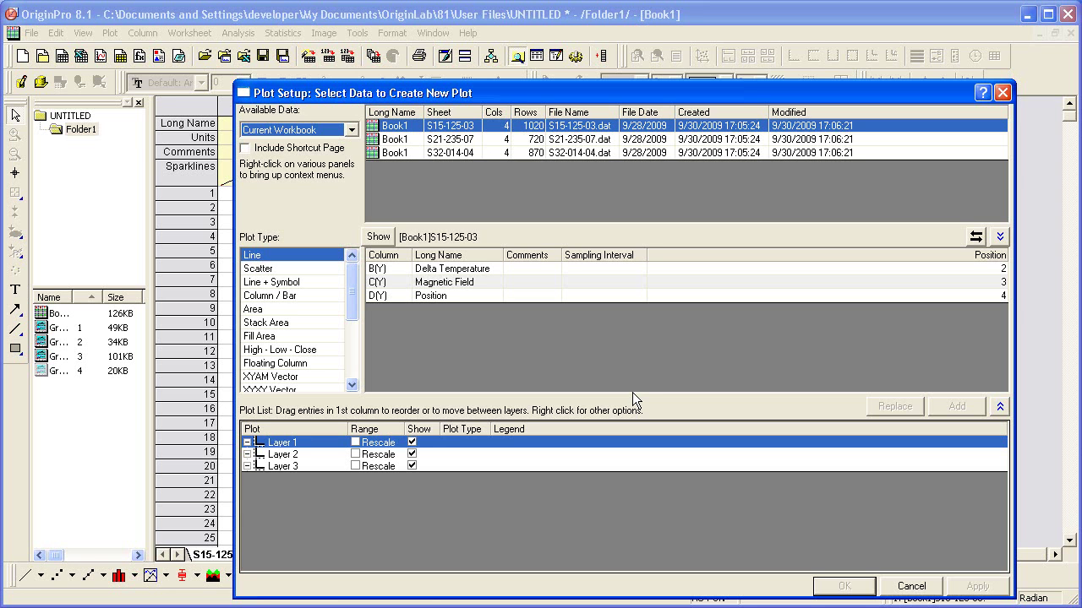
{"action": "left_click", "coordinate": [444, 151], "text": "shift"}
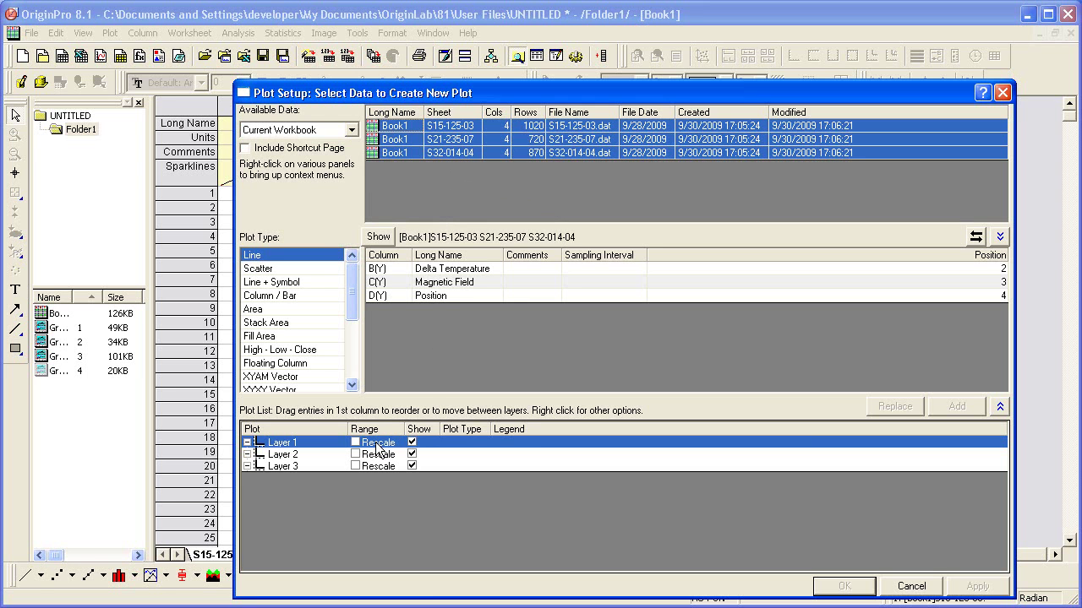
{"action": "left_click", "coordinate": [454, 270]}
{"action": "left_click", "coordinate": [944, 411]}
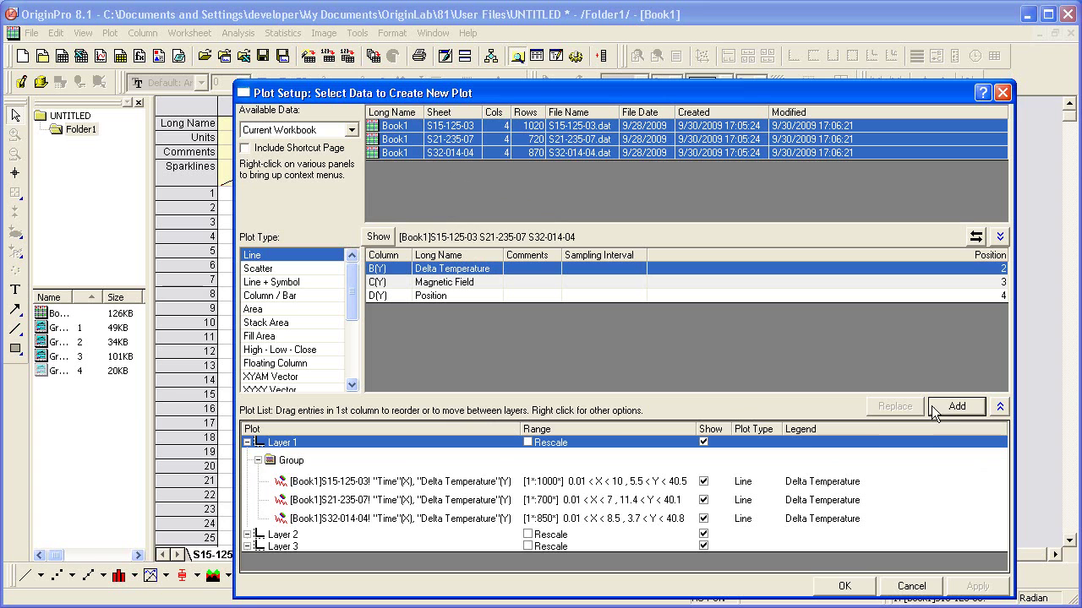
Step: Add Magnetic Field to layer 2 and Position to layer 3 from all three sheets
{"action": "left_click", "coordinate": [248, 442]}
{"action": "left_click", "coordinate": [296, 457]}
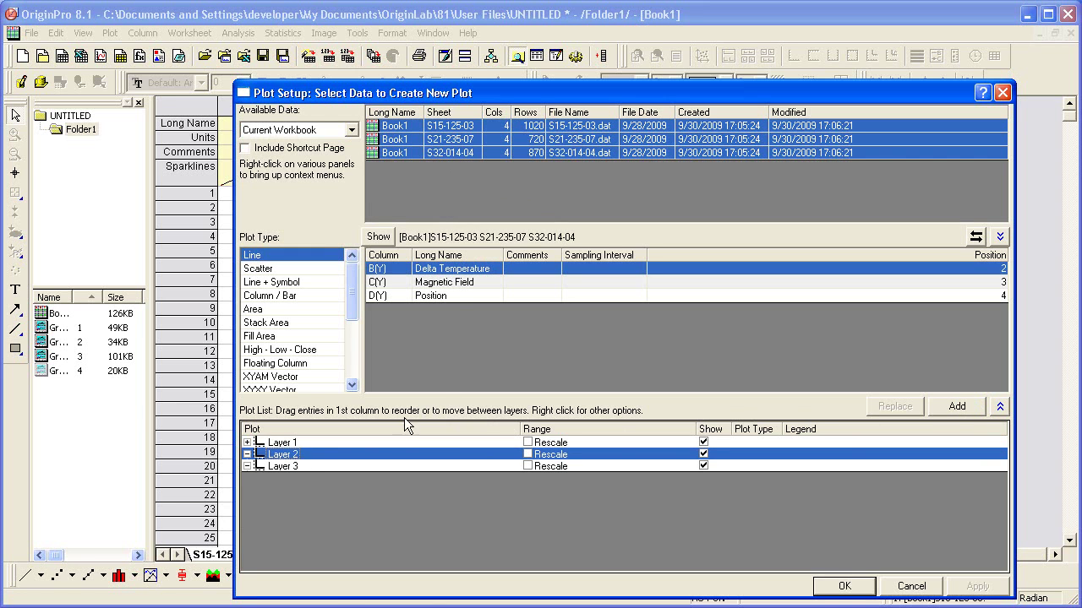
{"action": "left_click", "coordinate": [458, 284]}
{"action": "left_click", "coordinate": [940, 412]}
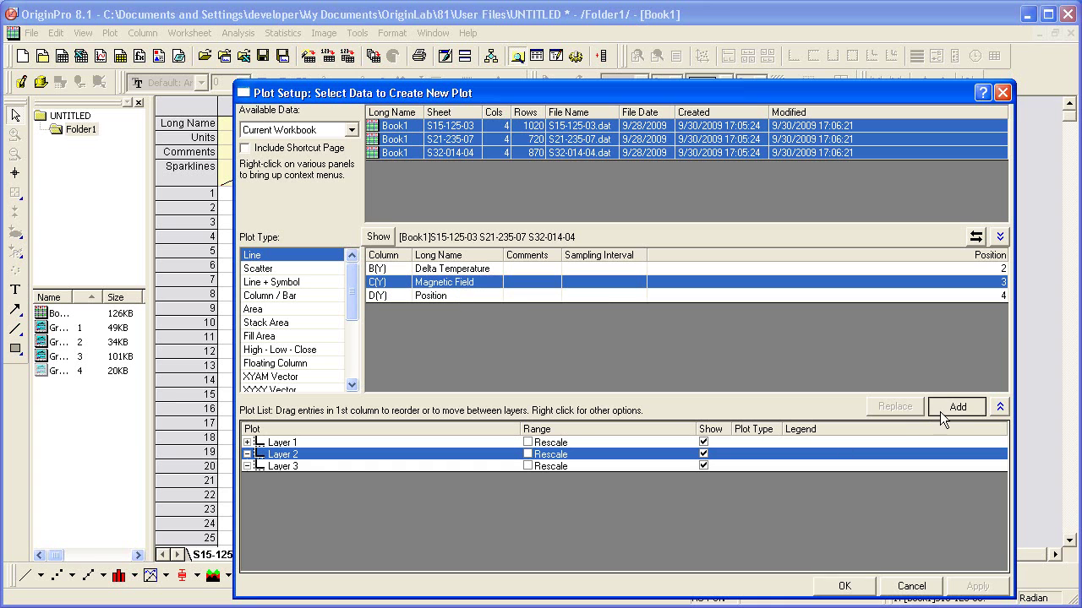
{"action": "left_click", "coordinate": [248, 454]}
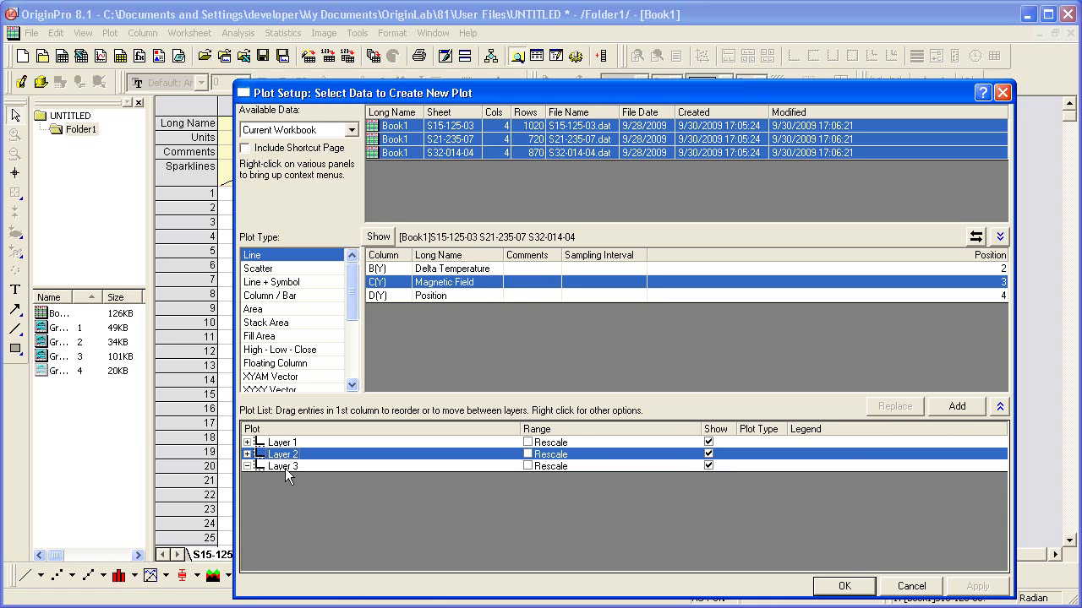
{"action": "left_click", "coordinate": [286, 467]}
{"action": "left_click", "coordinate": [463, 297]}
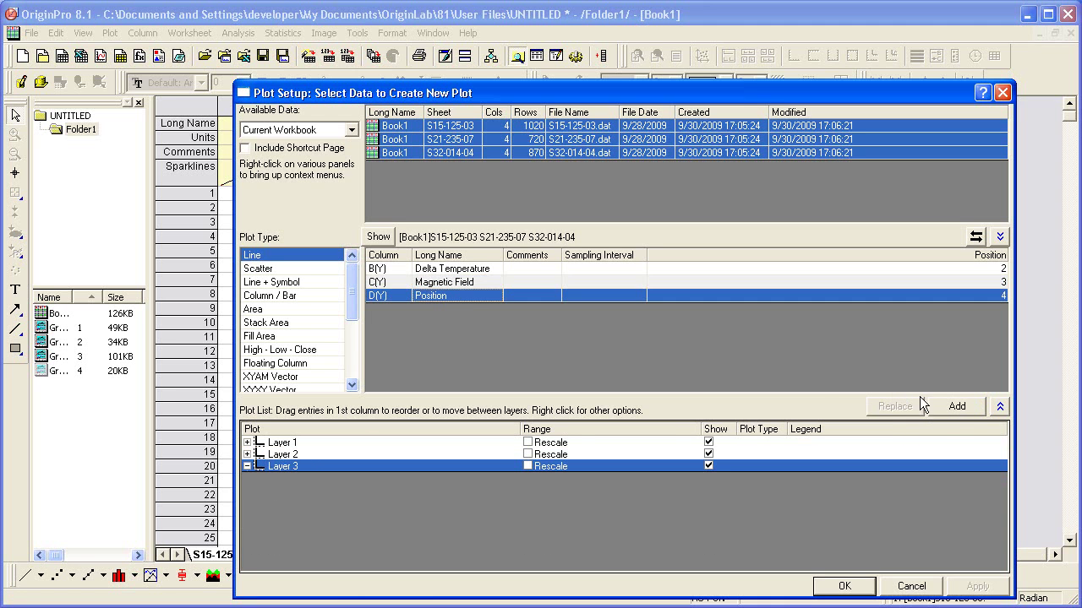
{"action": "left_click", "coordinate": [955, 409]}
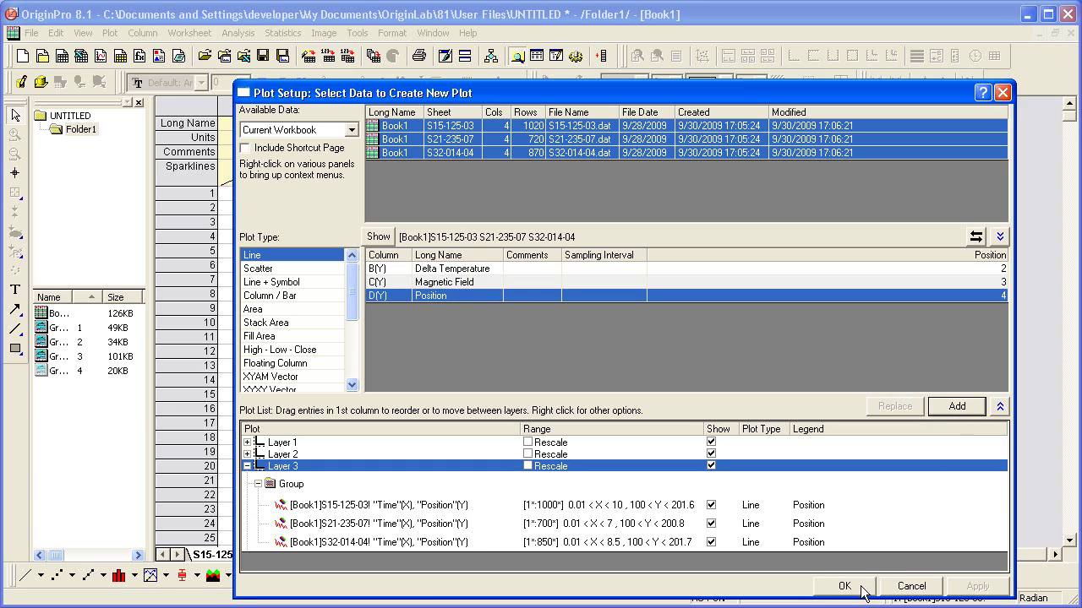
Step: Confirm Plot Setup to build Graph4, then hide the Classic Script Window
{"action": "left_click", "coordinate": [844, 586]}
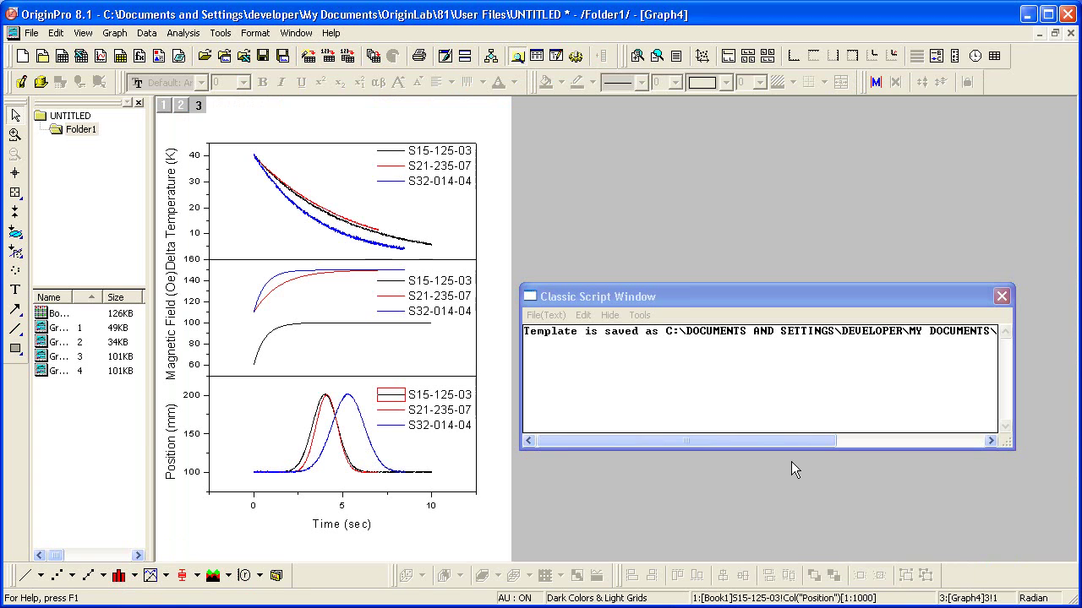
{"action": "left_click", "coordinate": [610, 315]}
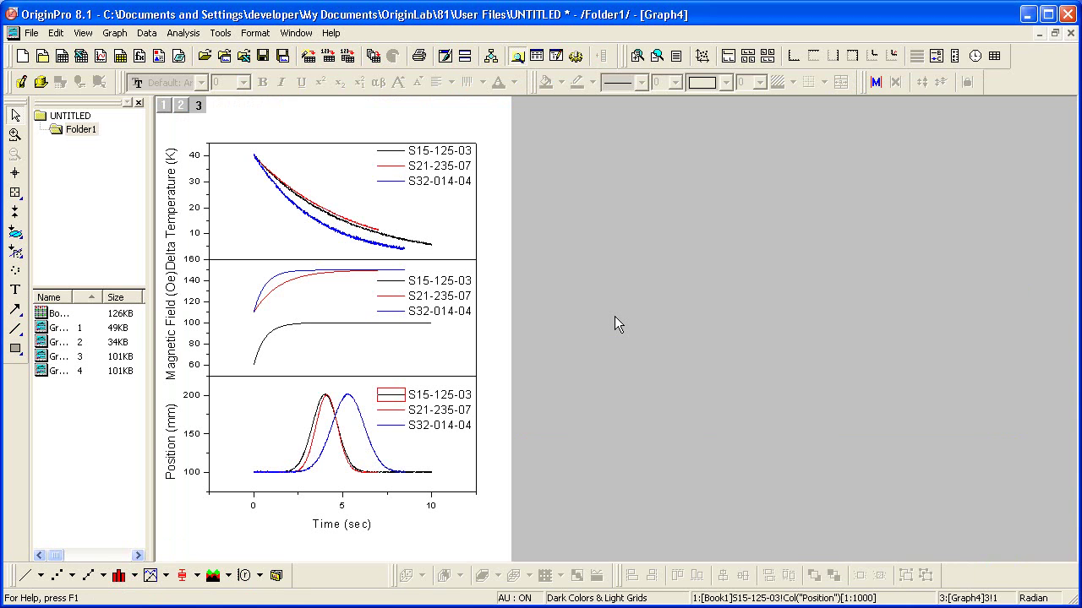